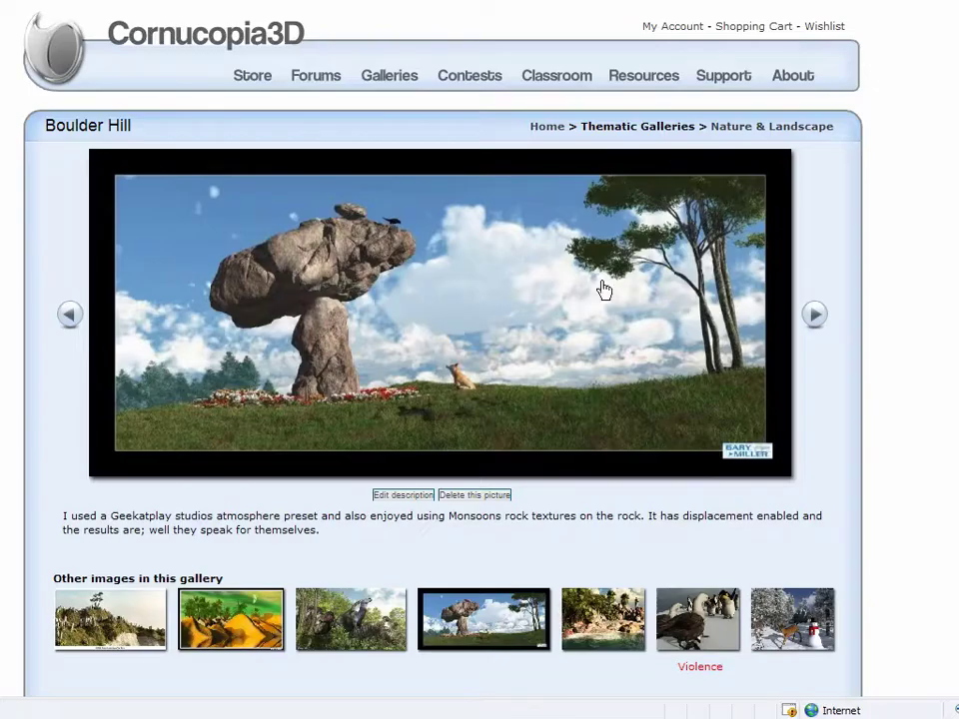
# - View the Boulder Hill balanced-rock picture, then bring up the Geekatplay Vue tutorials list (entries 100–95)
pyautogui.click(901, 356)
pyautogui.scroll(-1, 439, 300)
pyautogui.scroll(1, 403, 28)
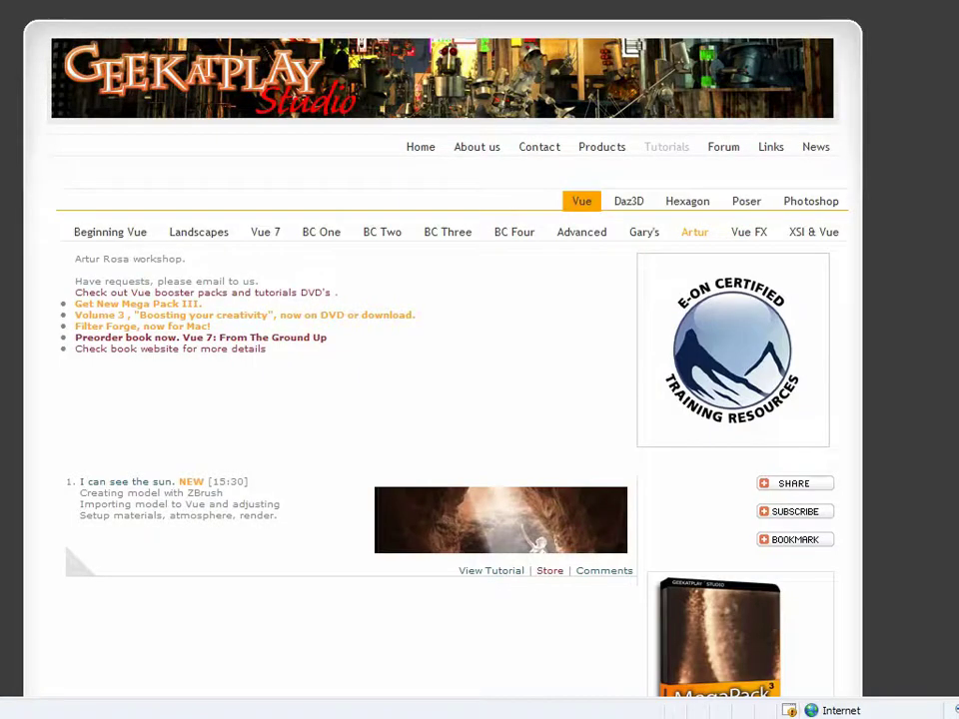
pyautogui.scroll(-15, 439, 400)
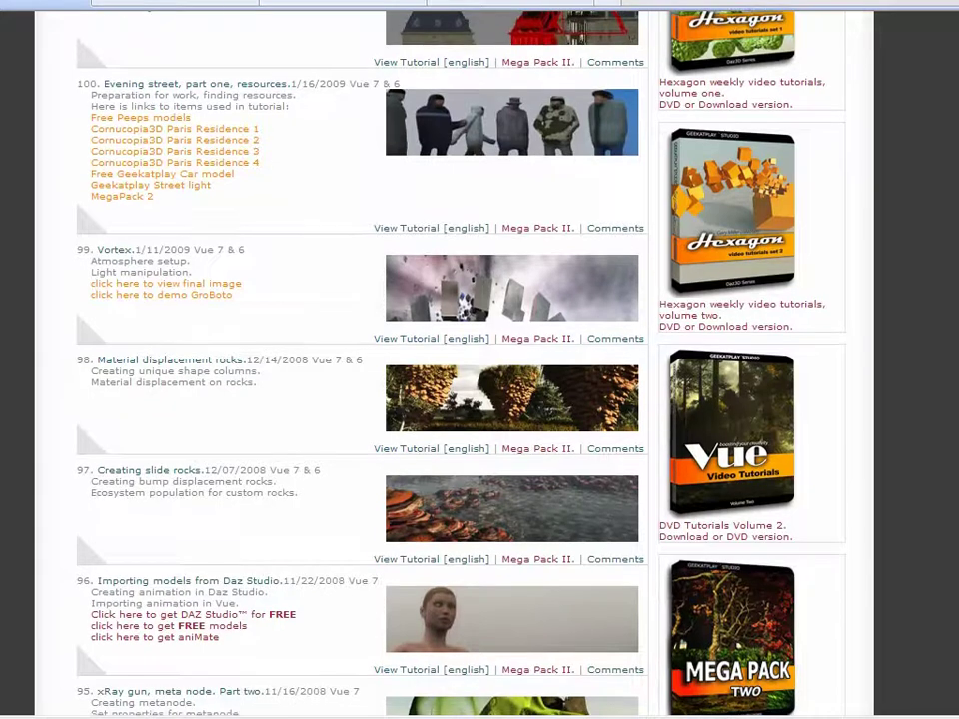
# - Scroll through the Vue tutorials and return to the top of the list, showing entries 106 and 105
pyautogui.scroll(-1, 455, 360)
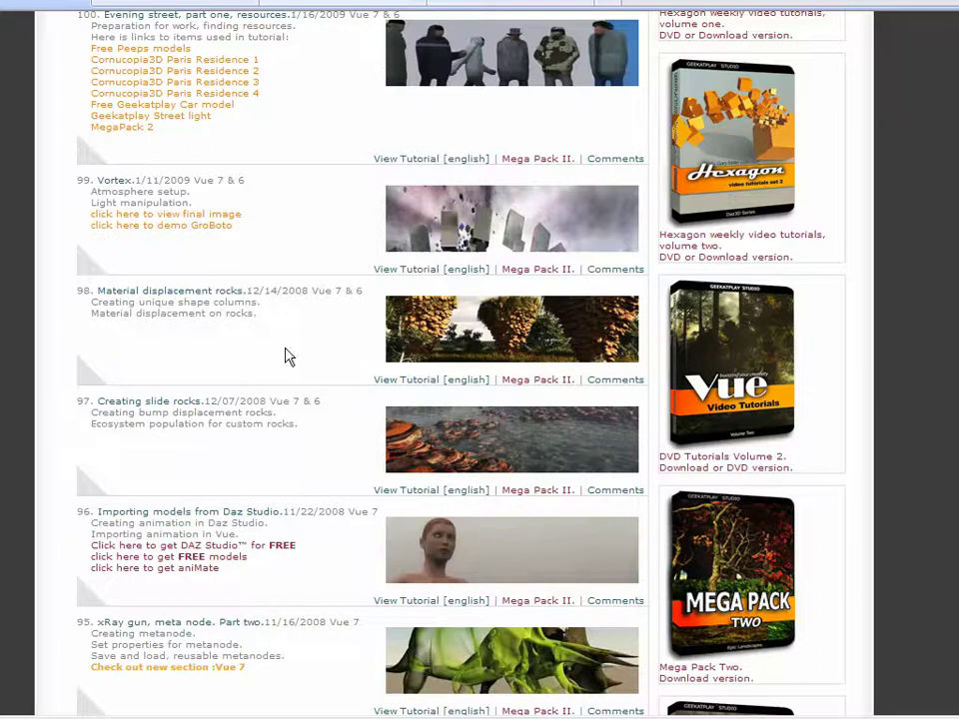
pyautogui.scroll(1, 455, 360)
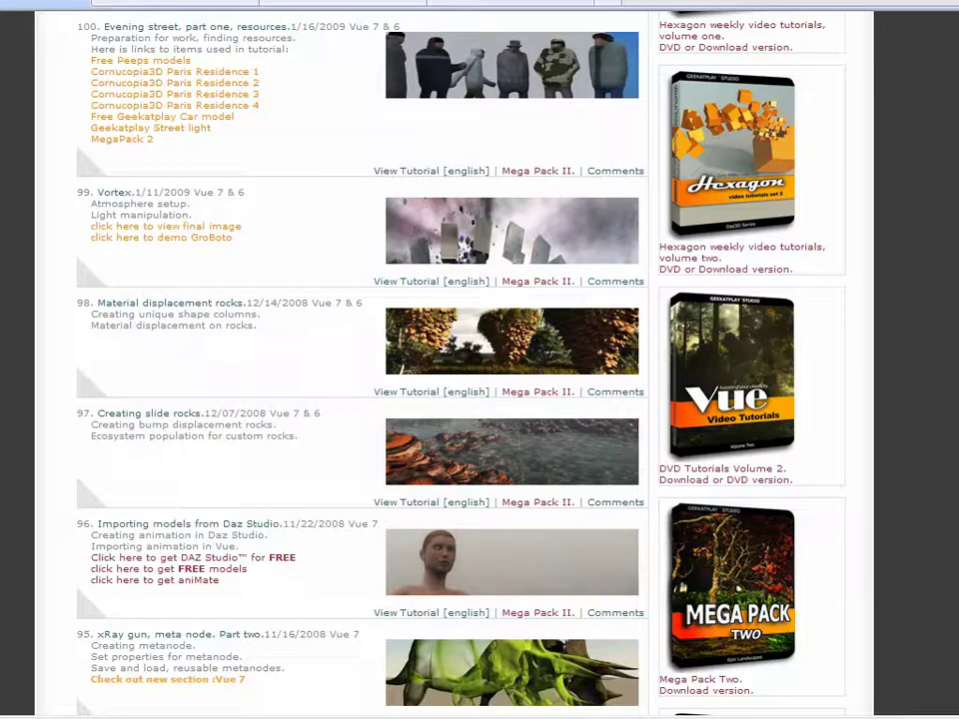
pyautogui.press('Home')
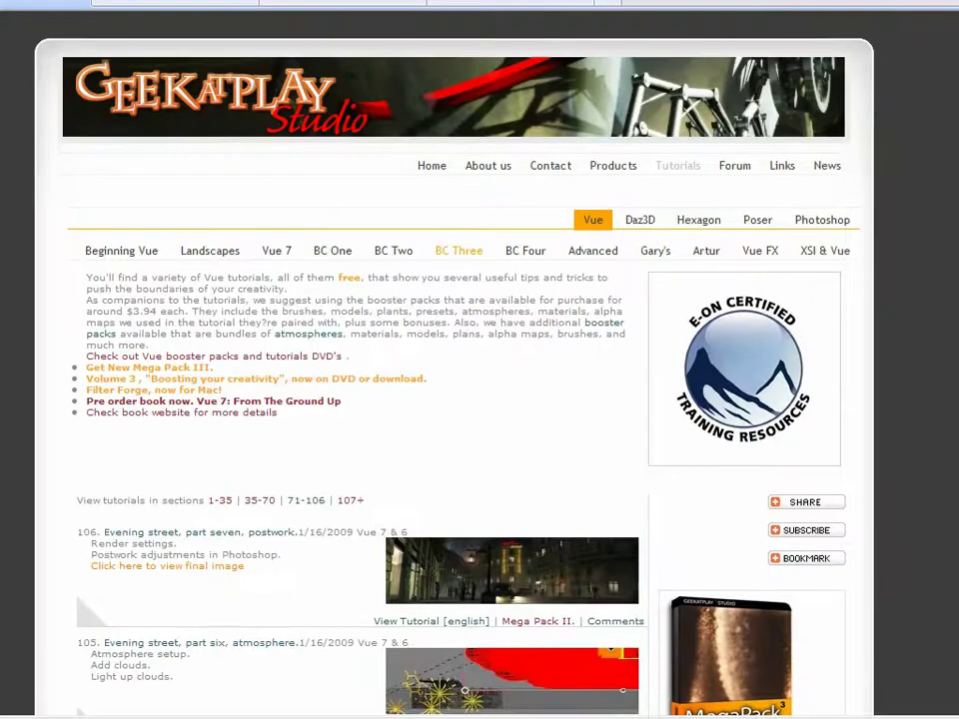
pyautogui.scroll(-1, 479, 380)
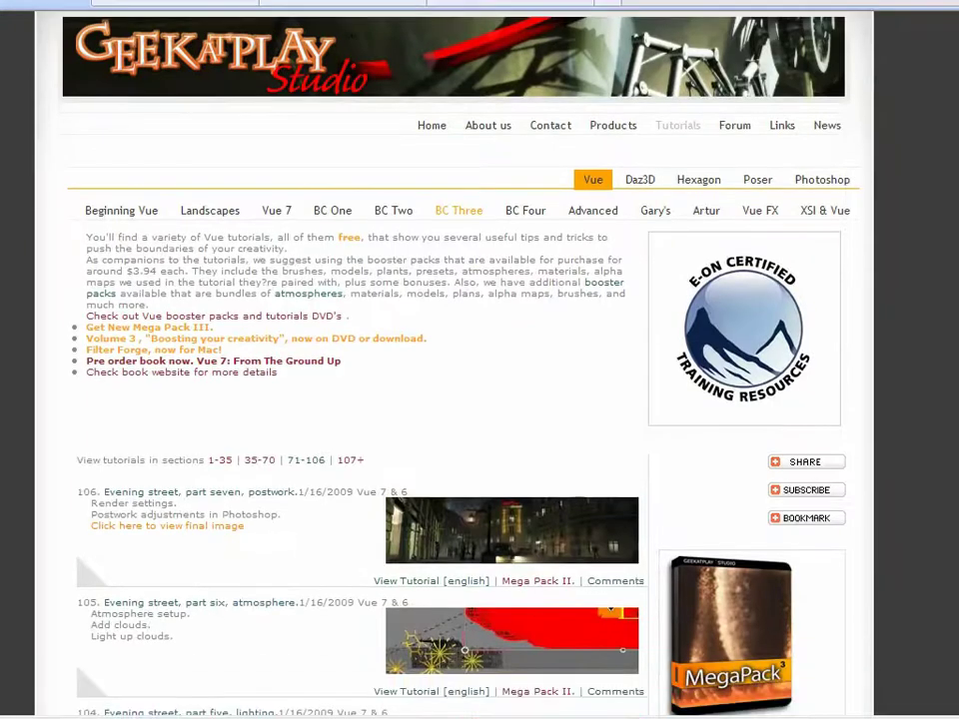
pyautogui.click(472, 217)
# - Close Internet Explorer, confirming Close Tabs for all open tabs
pyautogui.hotkey('alt', 'F4')
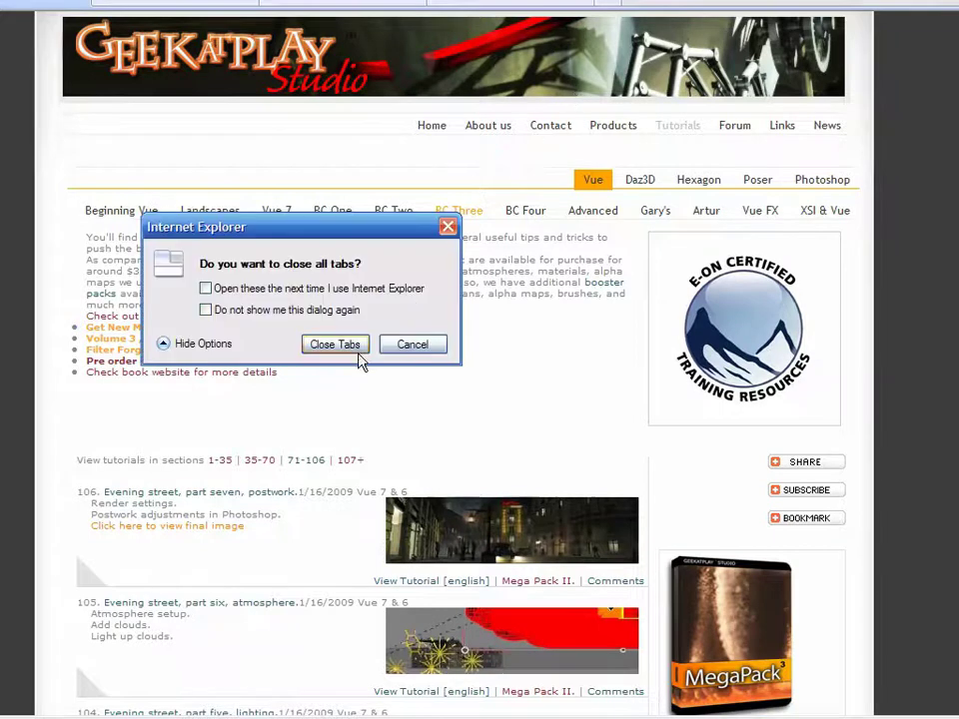
pyautogui.click(356, 352)
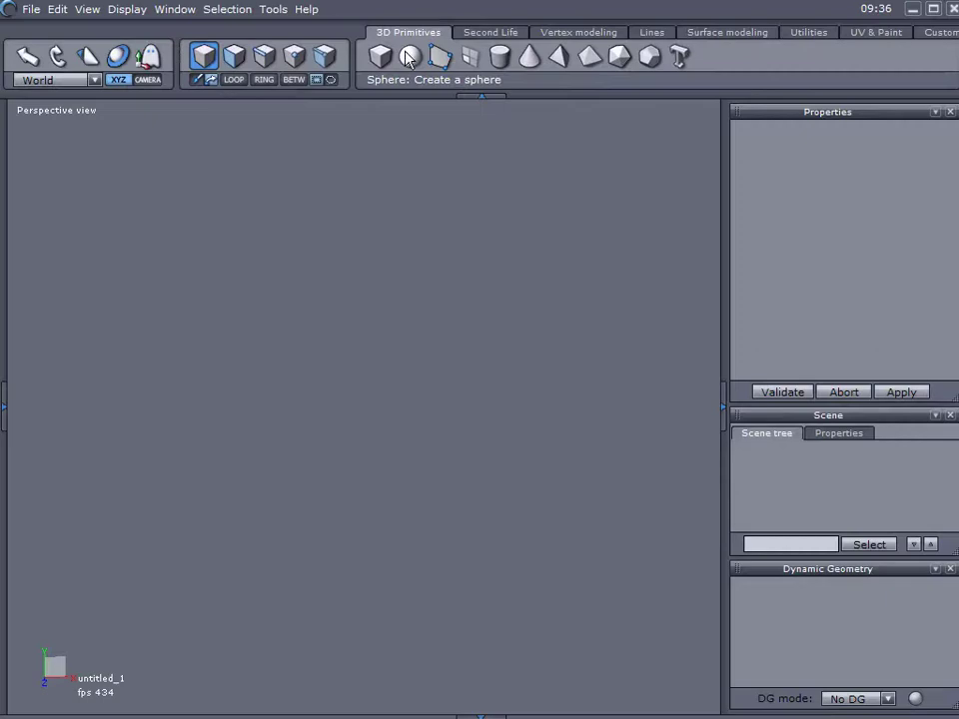
# - Create a cube and bake level-2 smoothing into its mesh
pyautogui.click(410, 56)
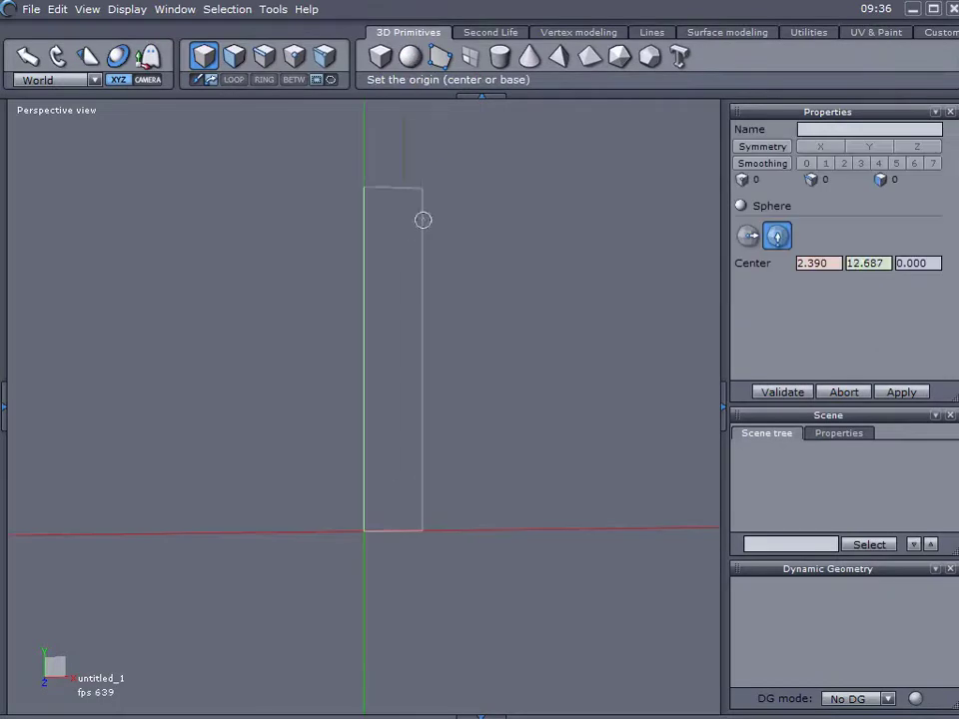
pyautogui.click(847, 393)
pyautogui.click(381, 56)
pyautogui.click(381, 257)
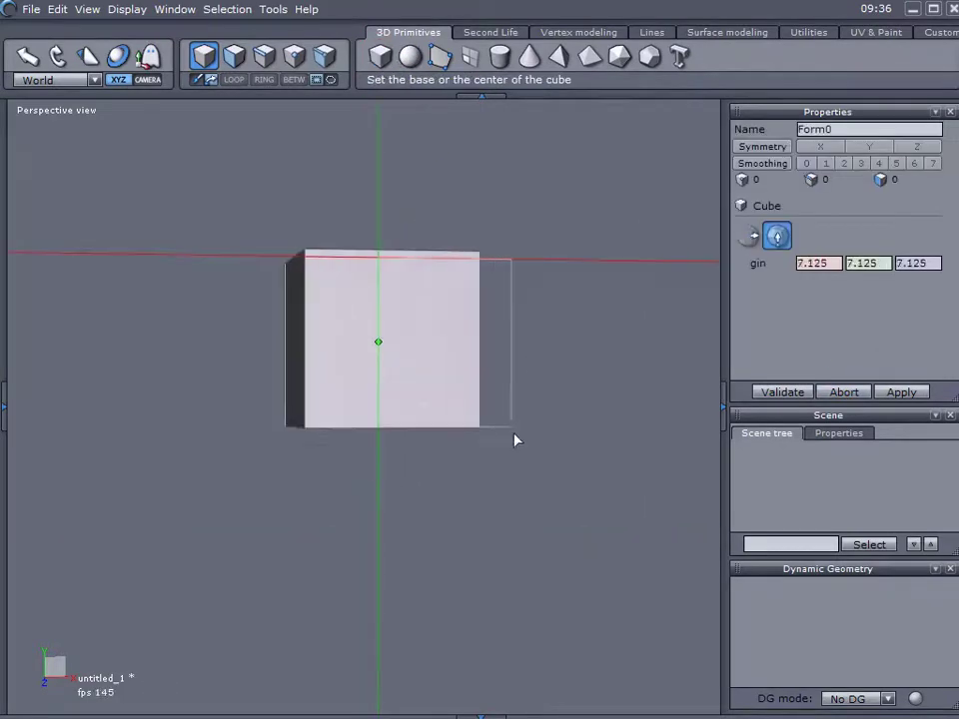
pyautogui.click(516, 439)
pyautogui.click(740, 233)
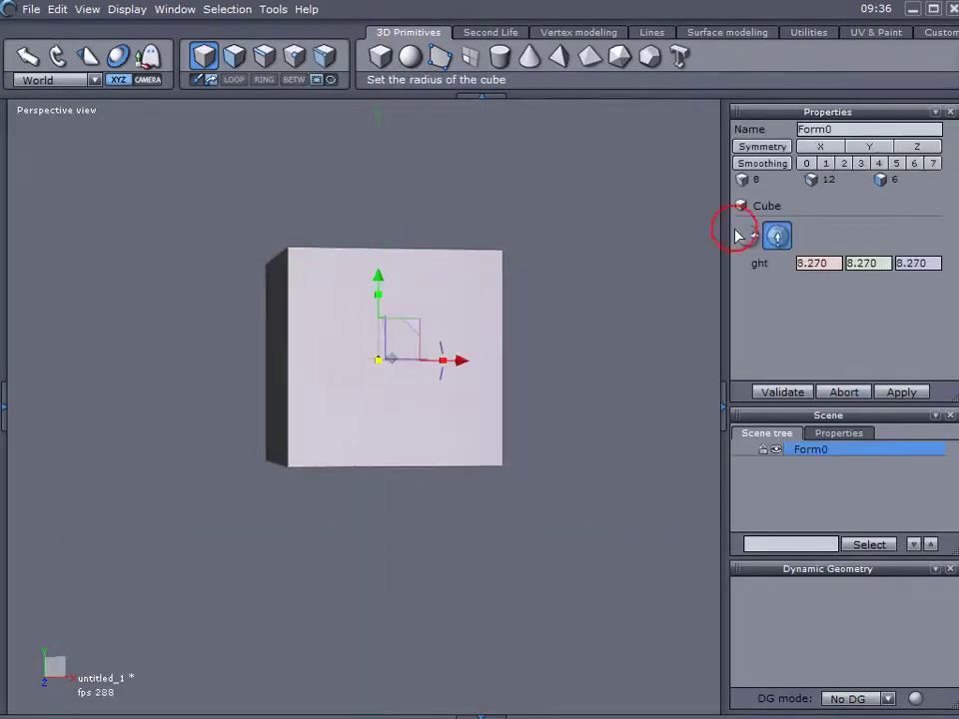
pyautogui.click(843, 163)
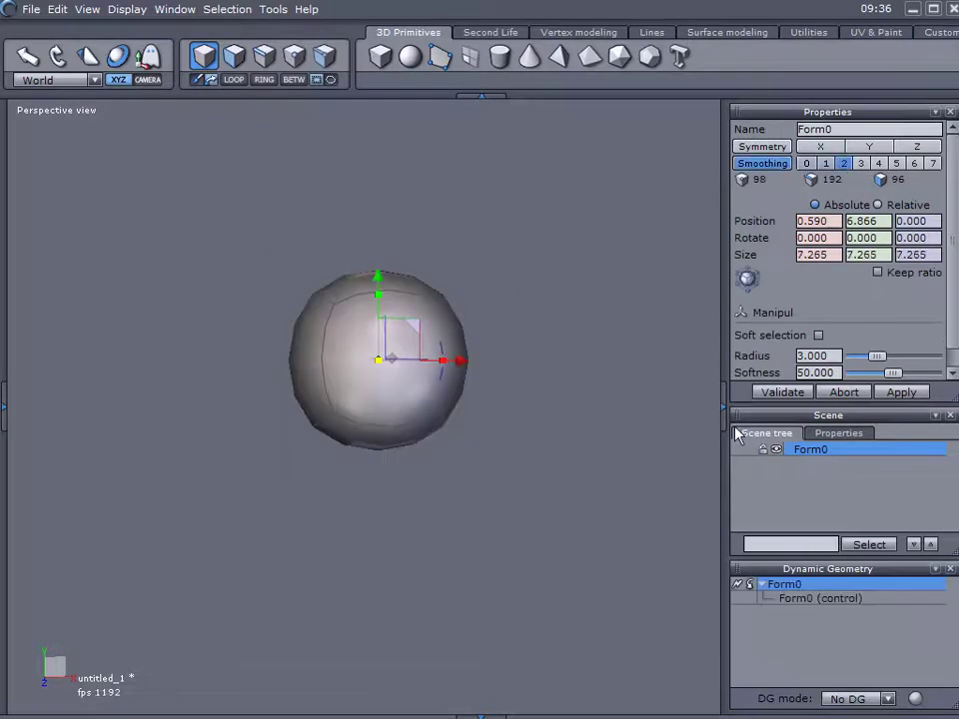
pyautogui.click(736, 587)
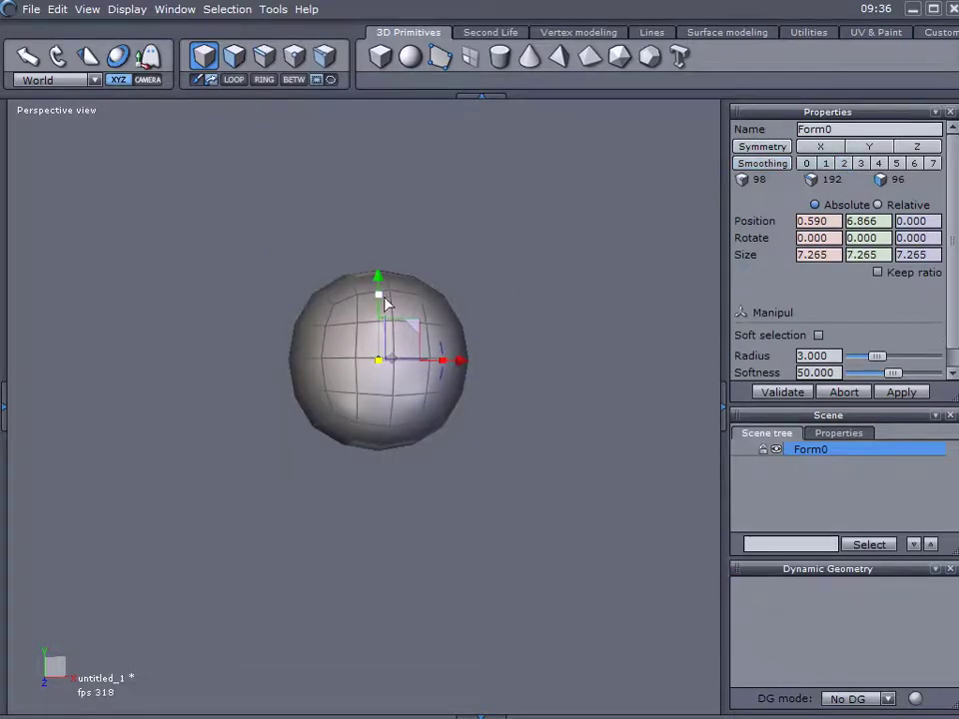
# - Stretch the smoothed cube into a tall ovoid of 7.265 × 18.431 × 4.706
pyautogui.moveTo(380, 296); pyautogui.dragTo(392, 199)
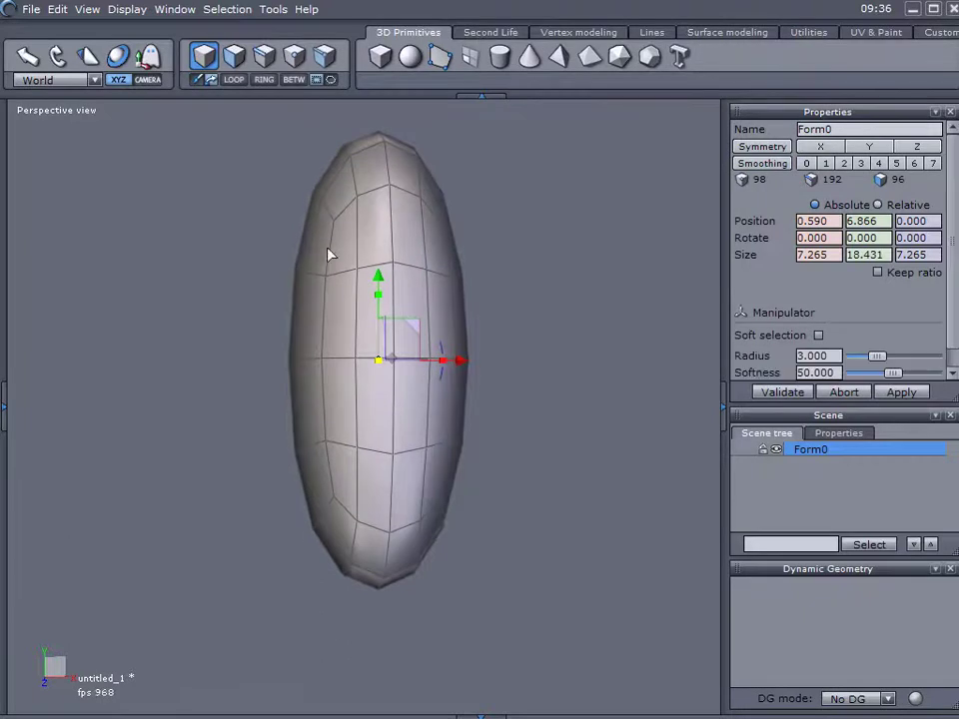
pyautogui.moveTo(331, 253); pyautogui.dragTo(461, 392, button='right')
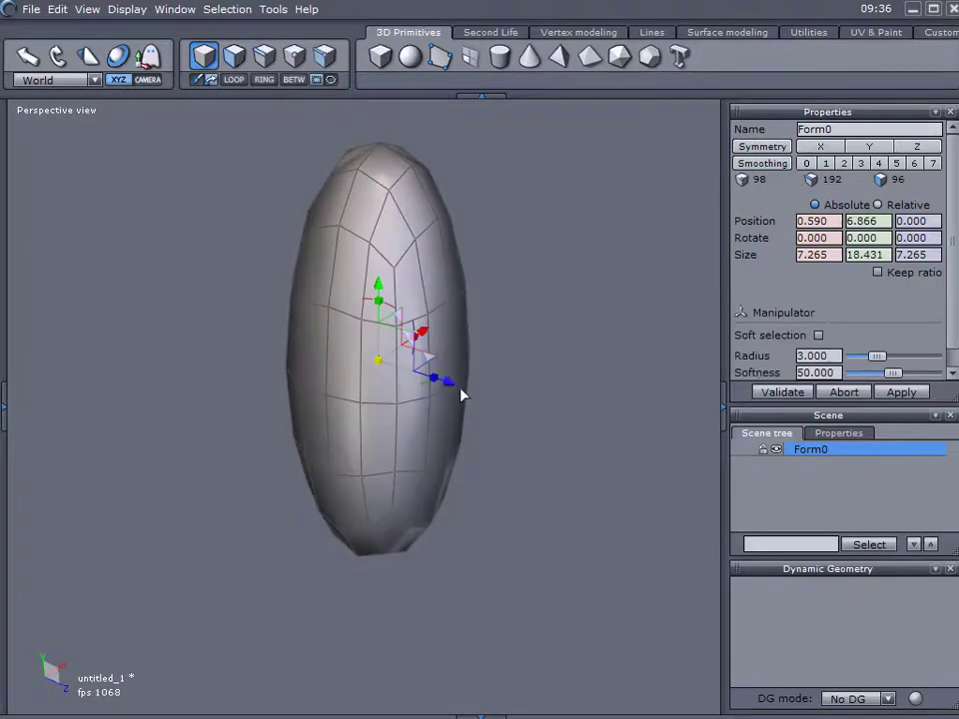
pyautogui.moveTo(448, 381); pyautogui.dragTo(421, 381)
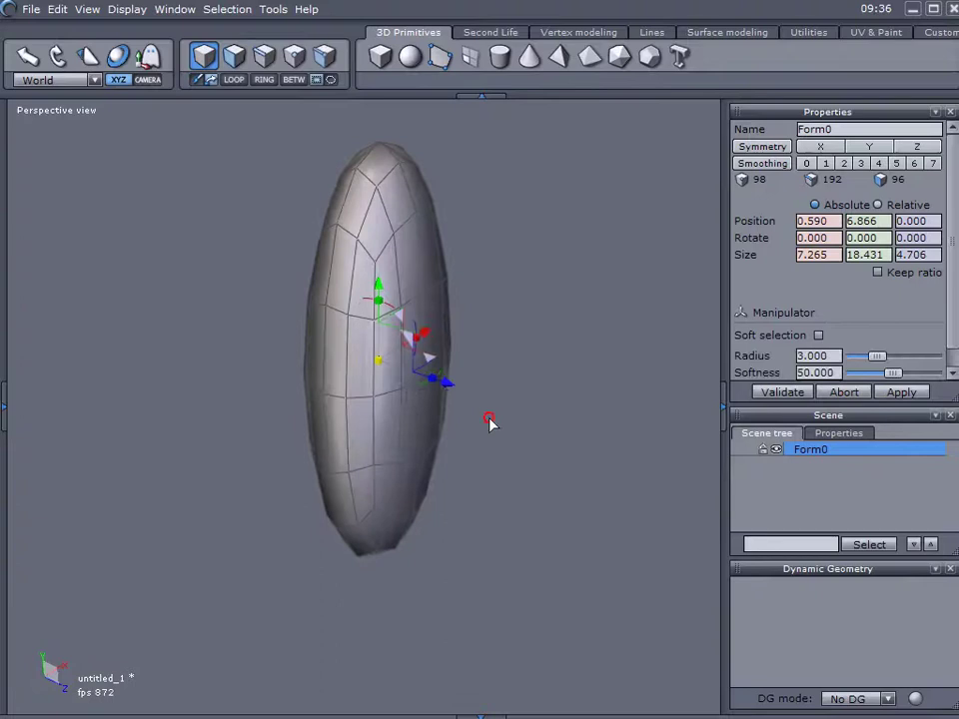
pyautogui.moveTo(489, 421); pyautogui.dragTo(297, 142, button='right')
# - Select Form0's bottom vertex with soft selection at radius 7.156
pyautogui.click(294, 56)
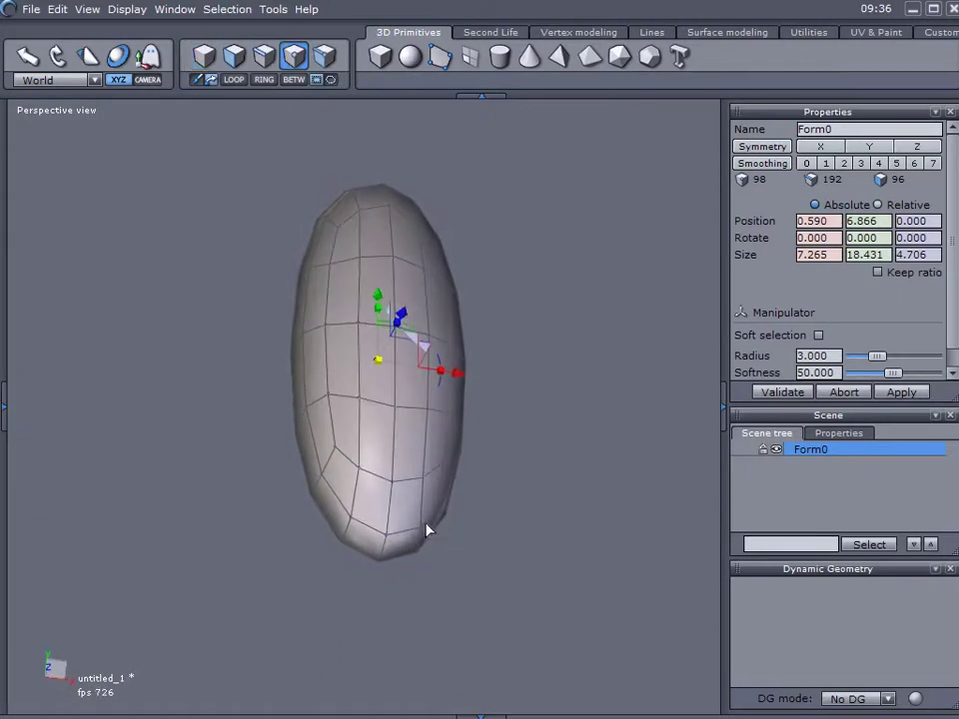
pyautogui.click(384, 557)
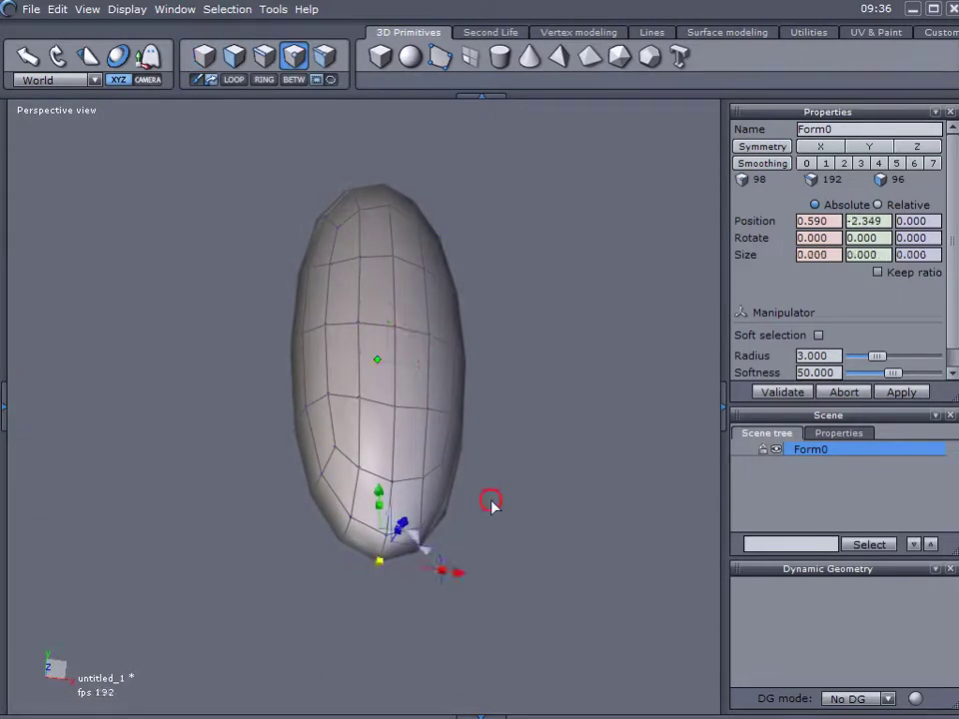
pyautogui.click(819, 337)
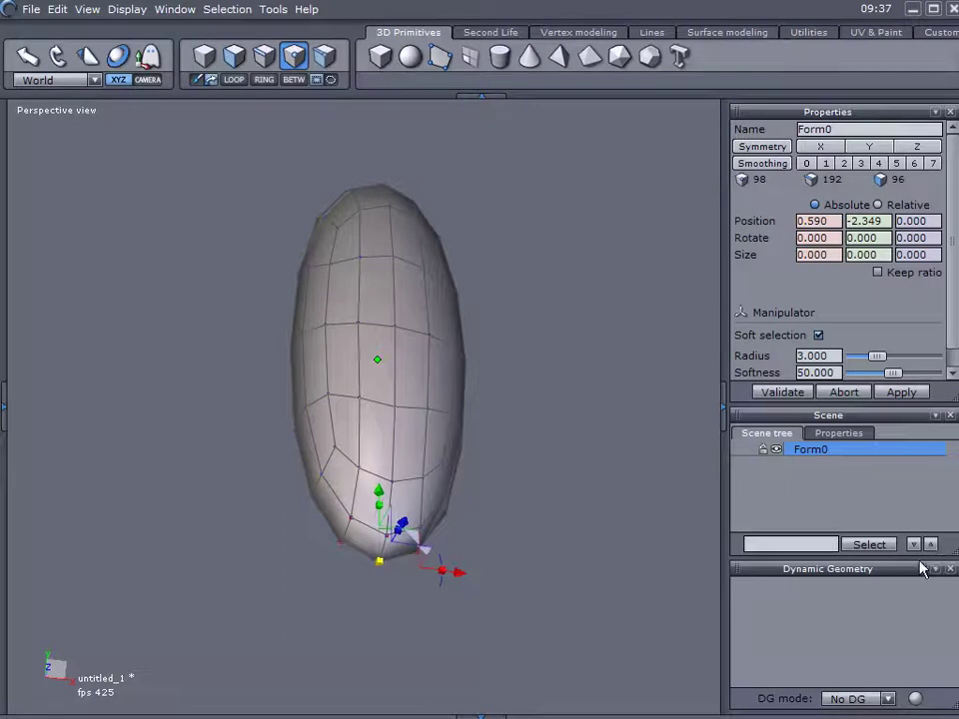
pyautogui.moveTo(917, 593); pyautogui.dragTo(914, 652)
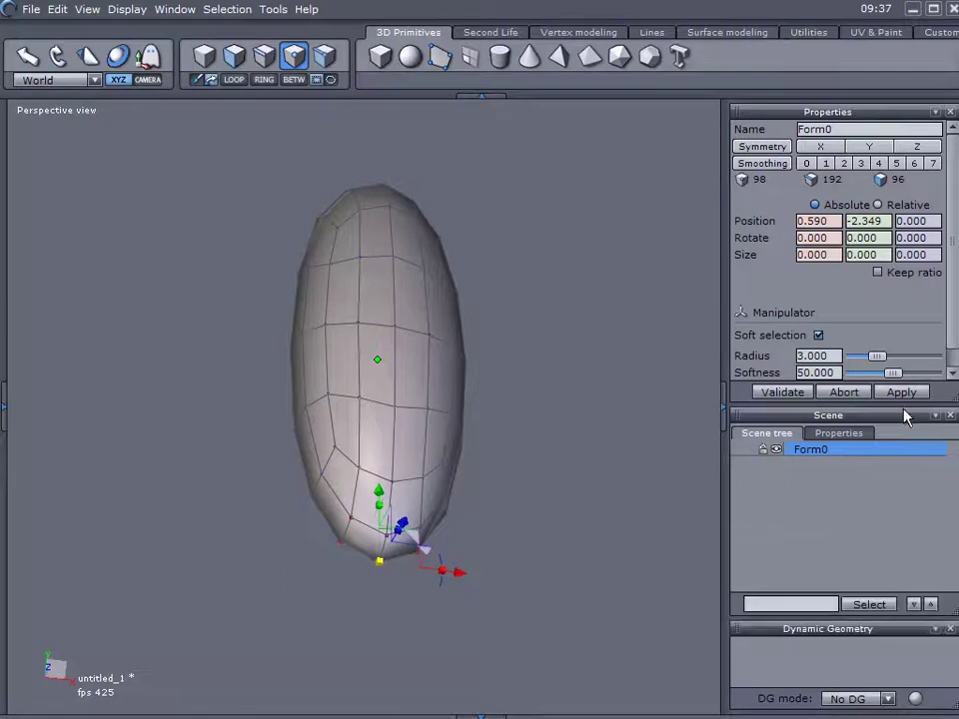
pyautogui.moveTo(903, 408); pyautogui.dragTo(903, 467)
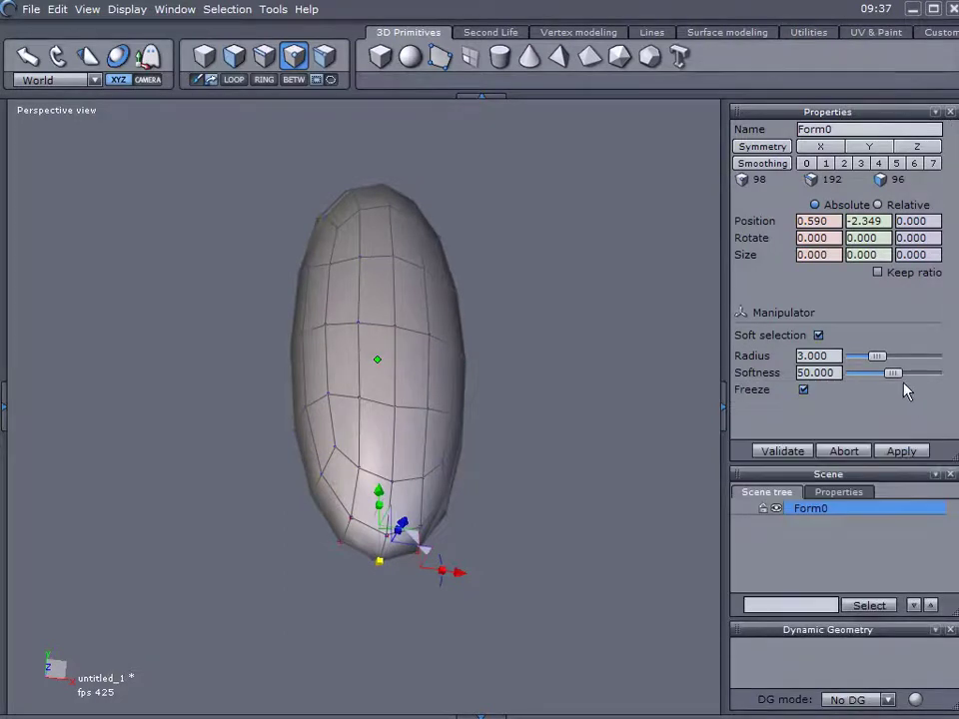
pyautogui.moveTo(883, 357); pyautogui.dragTo(900, 364)
pyautogui.moveTo(444, 509); pyautogui.dragTo(366, 663, button='middle')
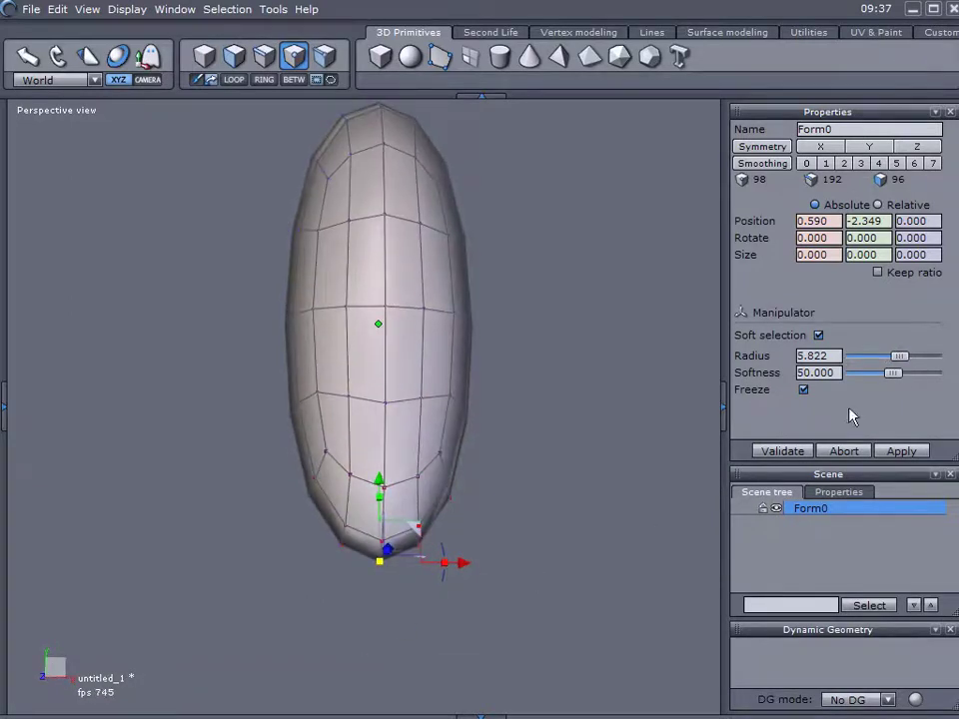
pyautogui.moveTo(904, 366); pyautogui.dragTo(911, 362)
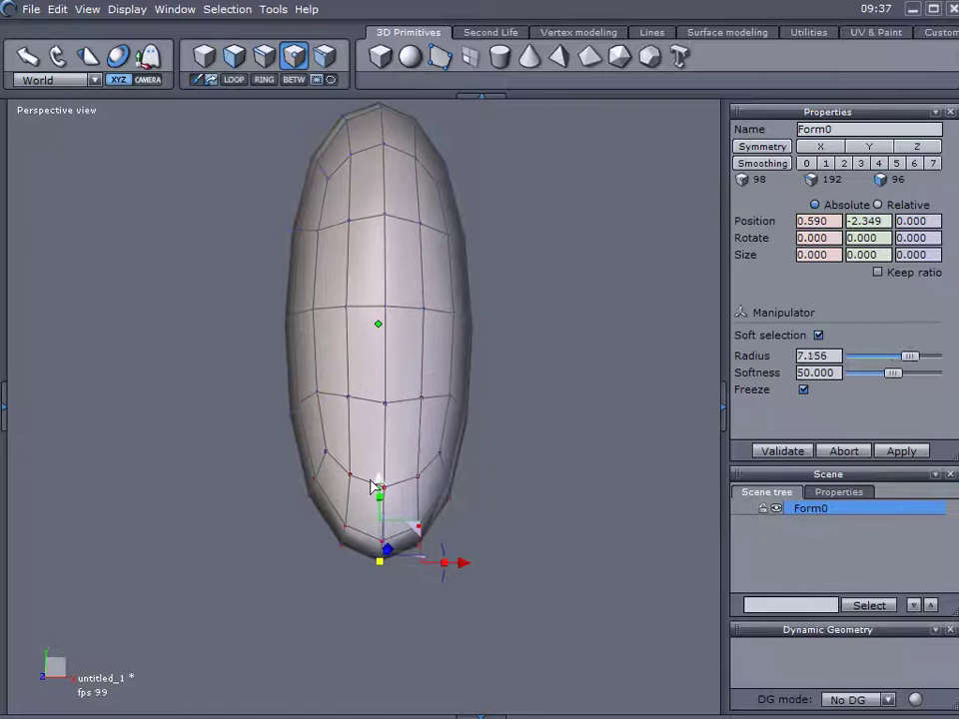
# - Push the bottom vertices up to flatten the base, shortening the rock to 13.831 high
pyautogui.moveTo(380, 486); pyautogui.dragTo(387, 413)
pyautogui.scroll(4, 388, 413)
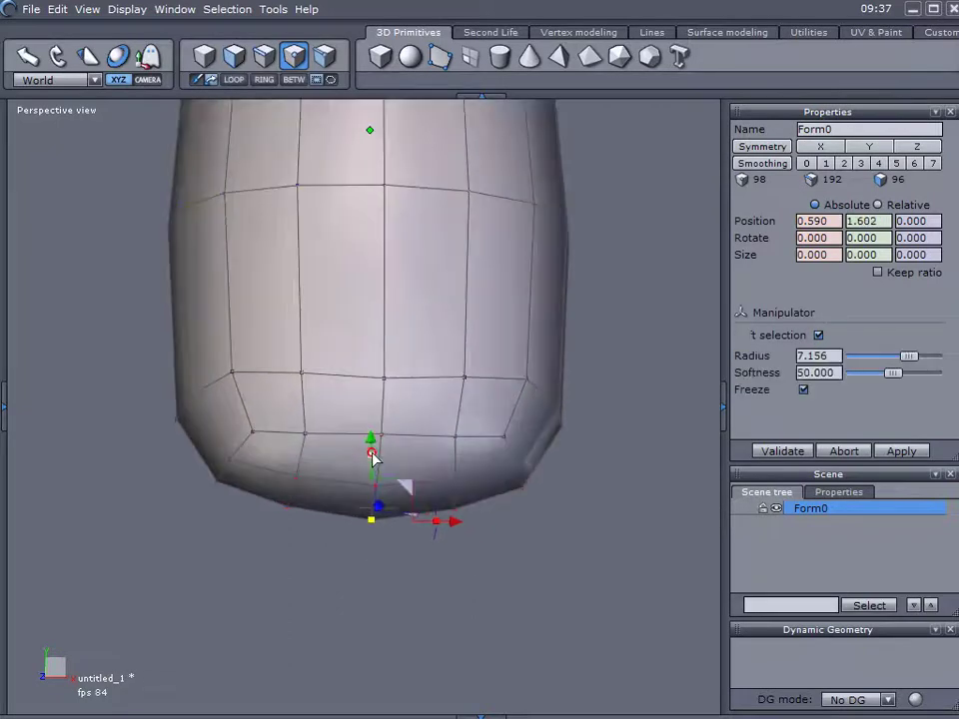
pyautogui.moveTo(372, 473); pyautogui.dragTo(374, 569)
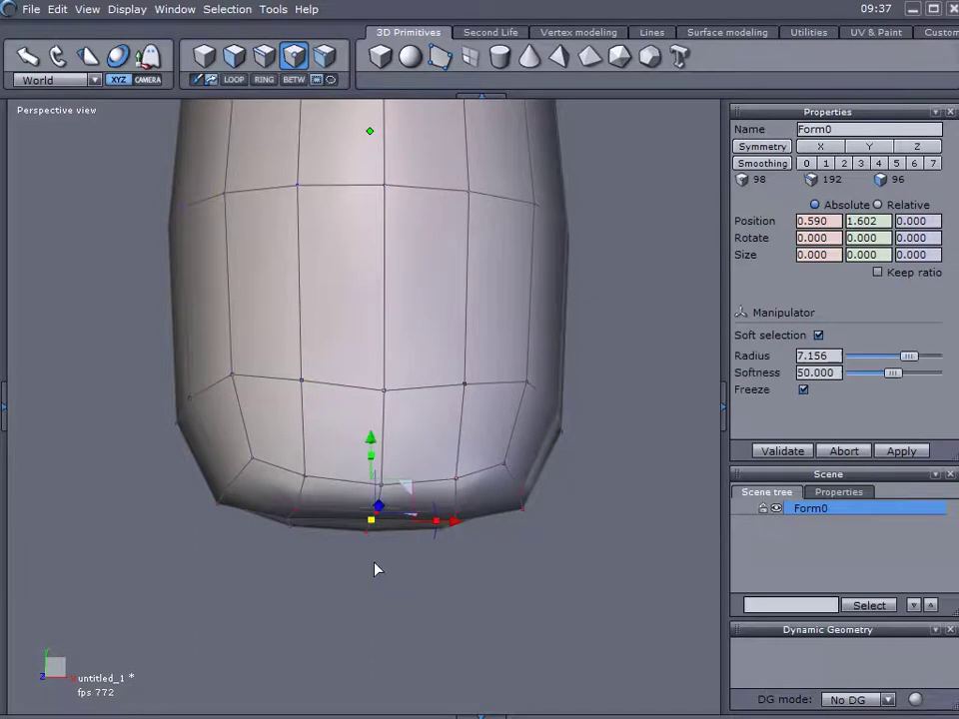
pyautogui.moveTo(368, 452); pyautogui.dragTo(373, 399)
pyautogui.scroll(-3, 596, 405)
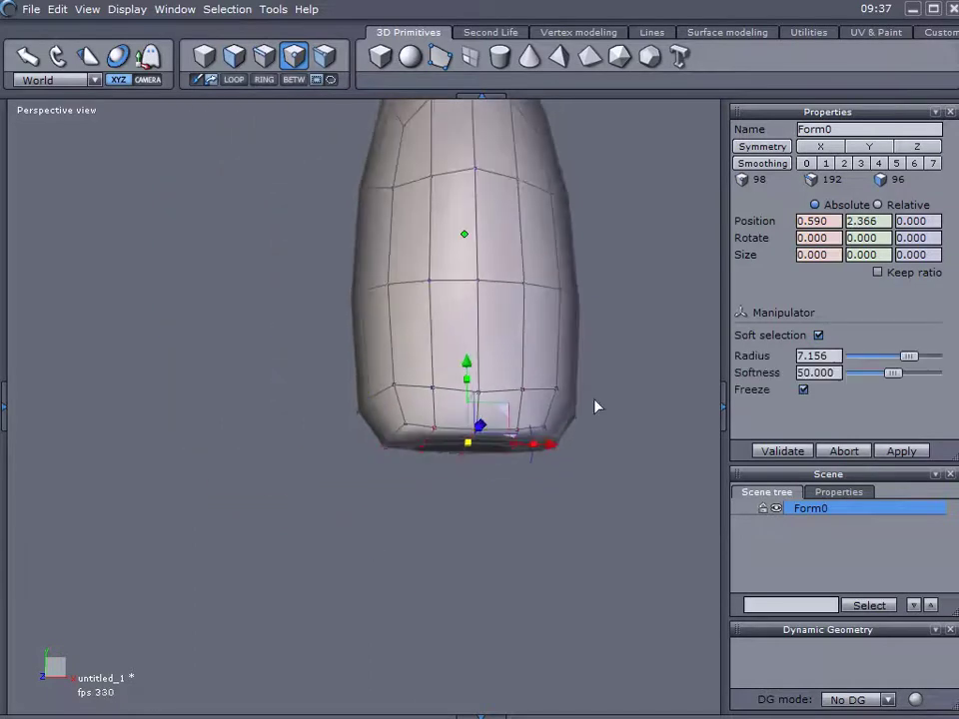
pyautogui.moveTo(595, 406); pyautogui.dragTo(576, 526, button='right')
# - Create a new cube and bake level-2 smoothing into it
pyautogui.click(380, 56)
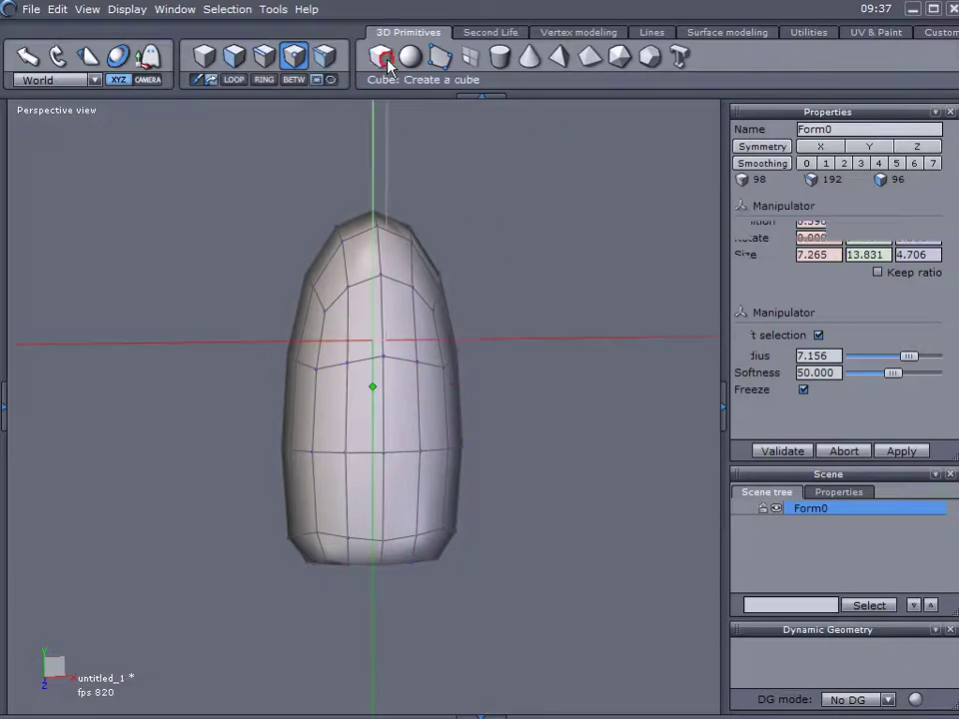
pyautogui.click(385, 214)
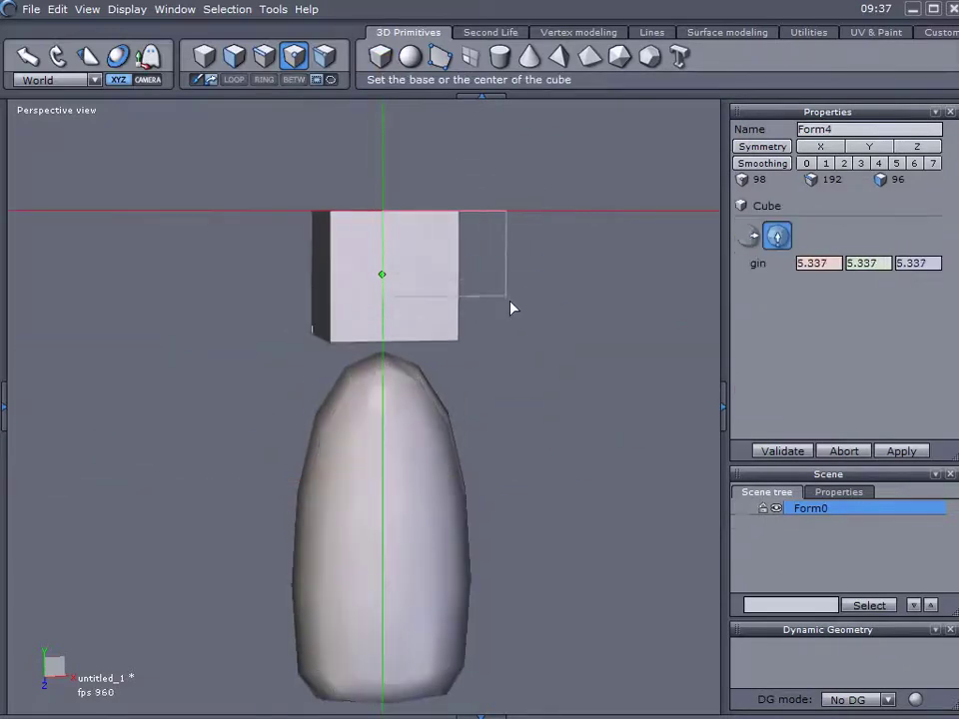
pyautogui.click(528, 322)
pyautogui.click(844, 163)
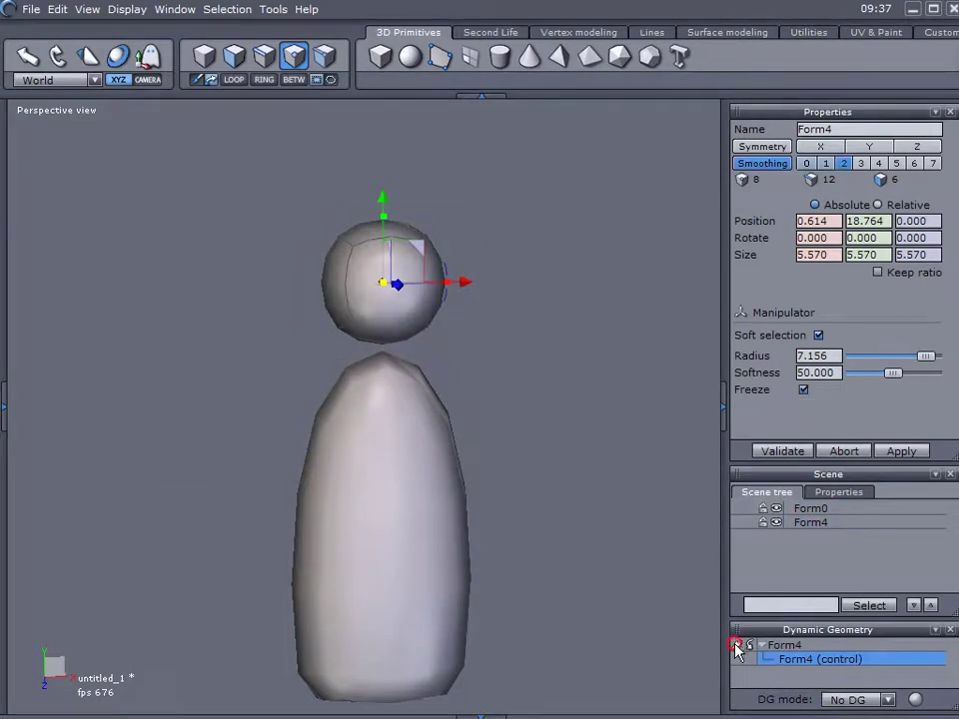
pyautogui.click(736, 646)
# - Scale it to 13.749 × 7.618 × 3.873, set it on Form0, and tilt it 19.663°
pyautogui.moveTo(447, 288); pyautogui.dragTo(561, 286)
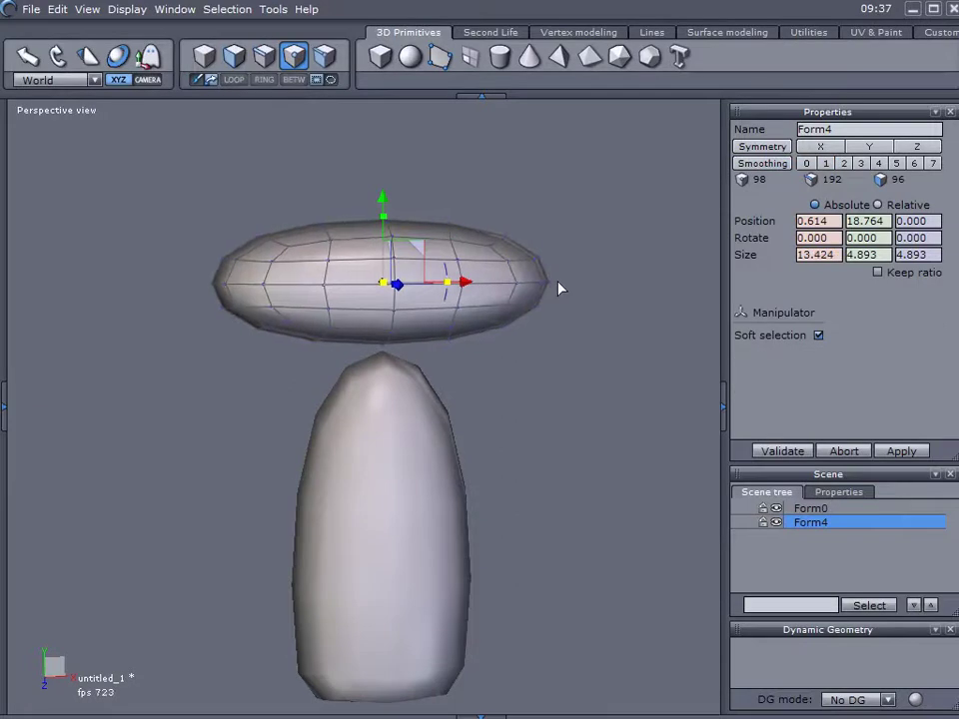
pyautogui.moveTo(394, 251); pyautogui.dragTo(304, 321)
pyautogui.moveTo(305, 321); pyautogui.dragTo(510, 388, button='middle')
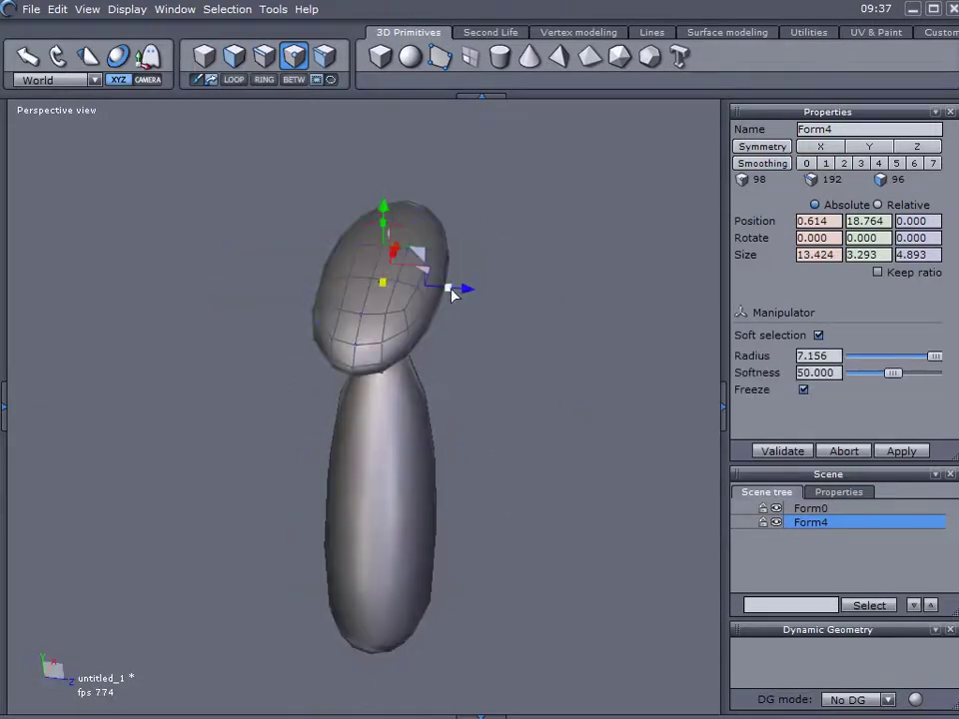
pyautogui.moveTo(448, 289)
pyautogui.mouseDown()
pyautogui.moveTo(434, 285)
pyautogui.moveTo(440, 295)
pyautogui.mouseUp()
pyautogui.moveTo(589, 350); pyautogui.dragTo(321, 274, button='middle')
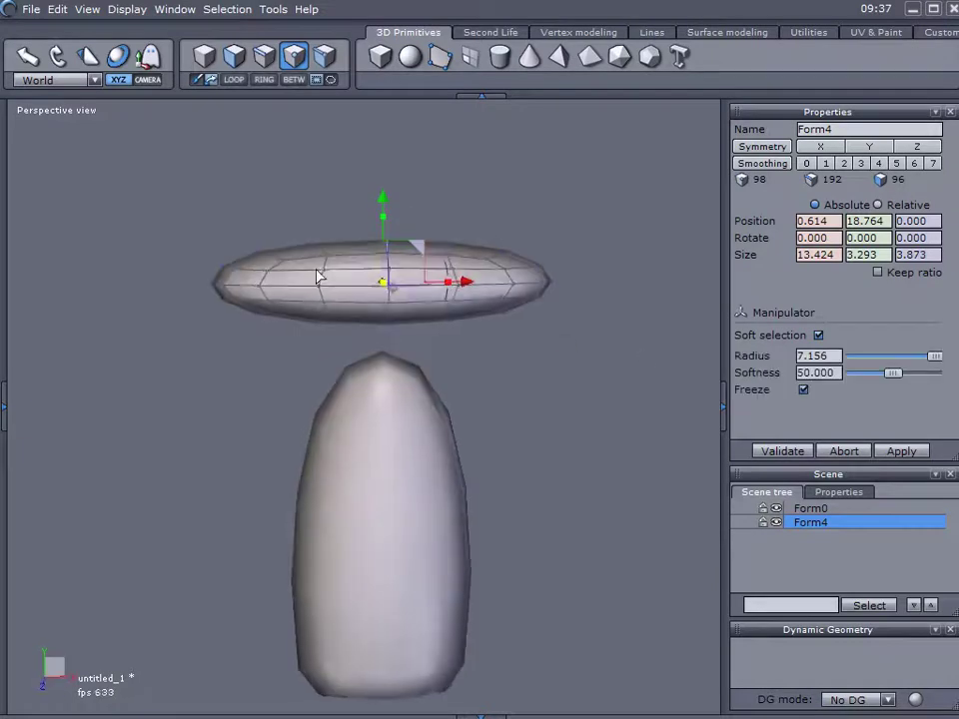
pyautogui.moveTo(424, 247); pyautogui.dragTo(388, 285)
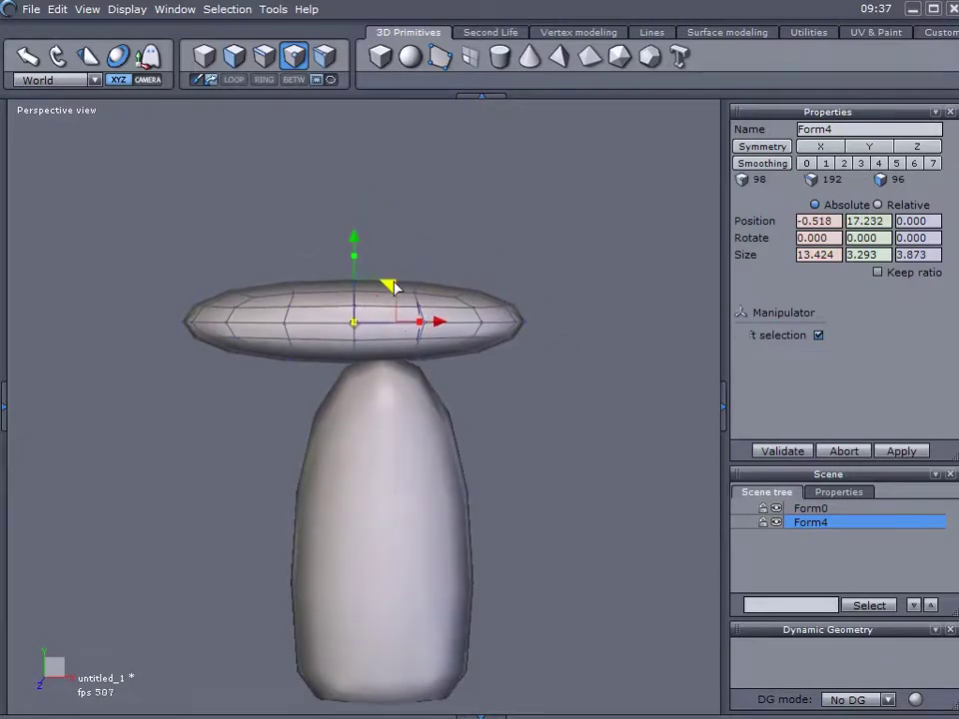
pyautogui.moveTo(420, 345); pyautogui.dragTo(385, 292)
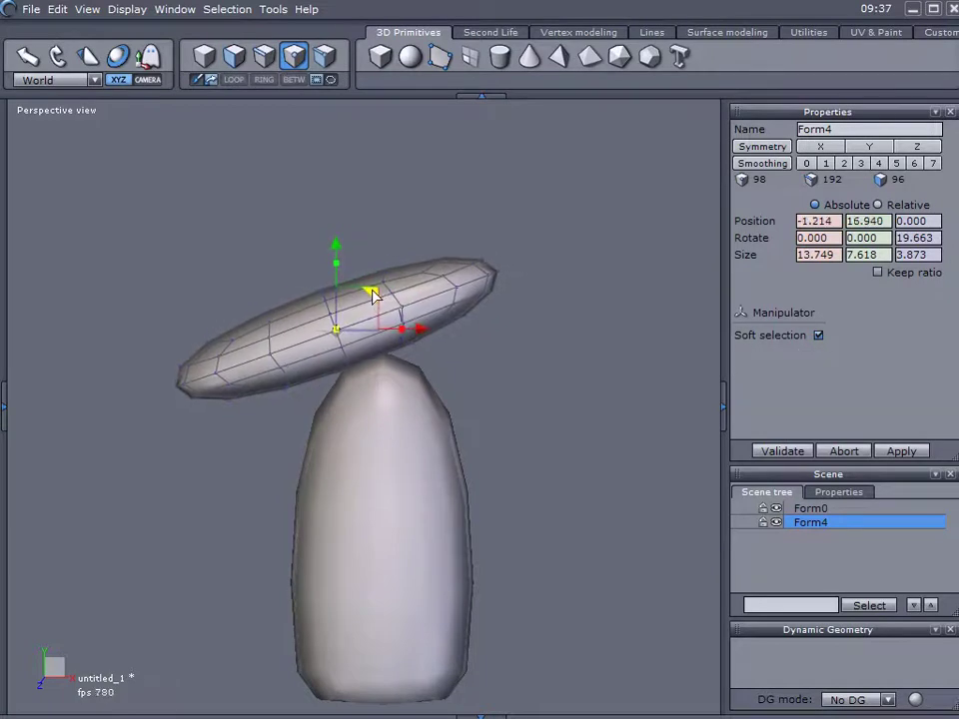
# - Create a small cube and bake level-2 smoothing into it
pyautogui.click(380, 56)
pyautogui.click(375, 139)
pyautogui.click(445, 200)
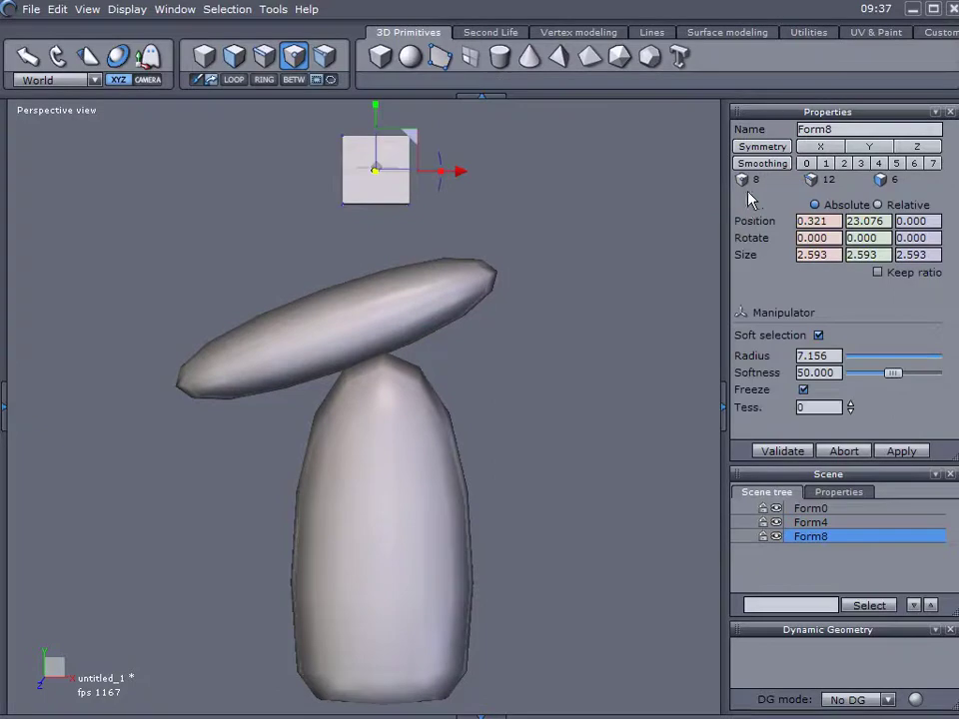
pyautogui.click(844, 163)
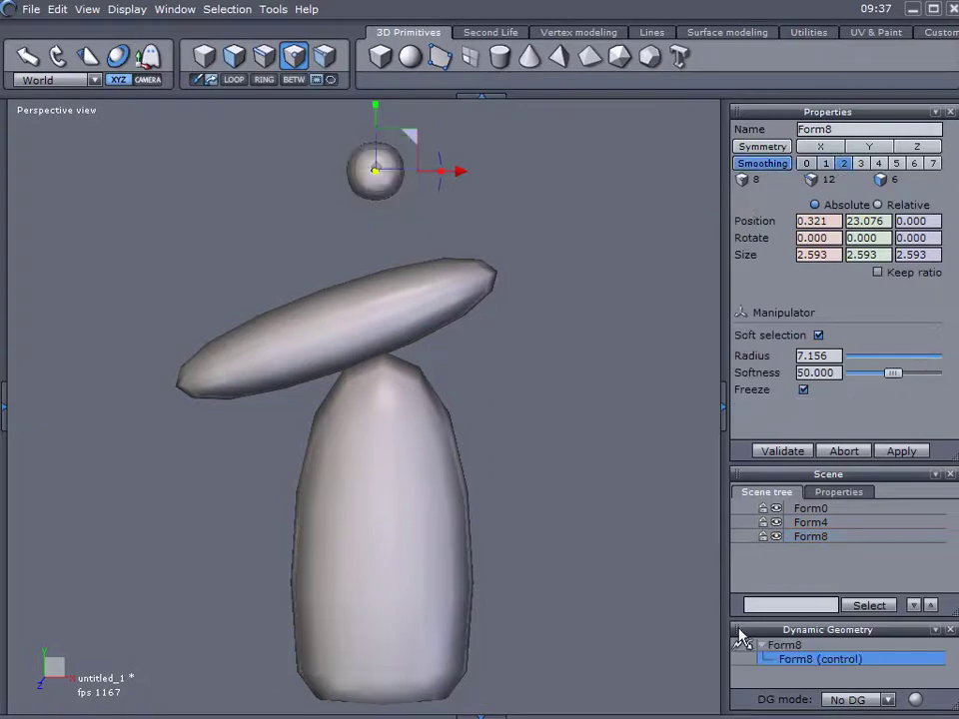
pyautogui.click(407, 139)
# - Move the small sphere to the boulder's end and flatten it to 3.314 × 2.176 × 1.501
pyautogui.moveTo(407, 139); pyautogui.dragTo(509, 206)
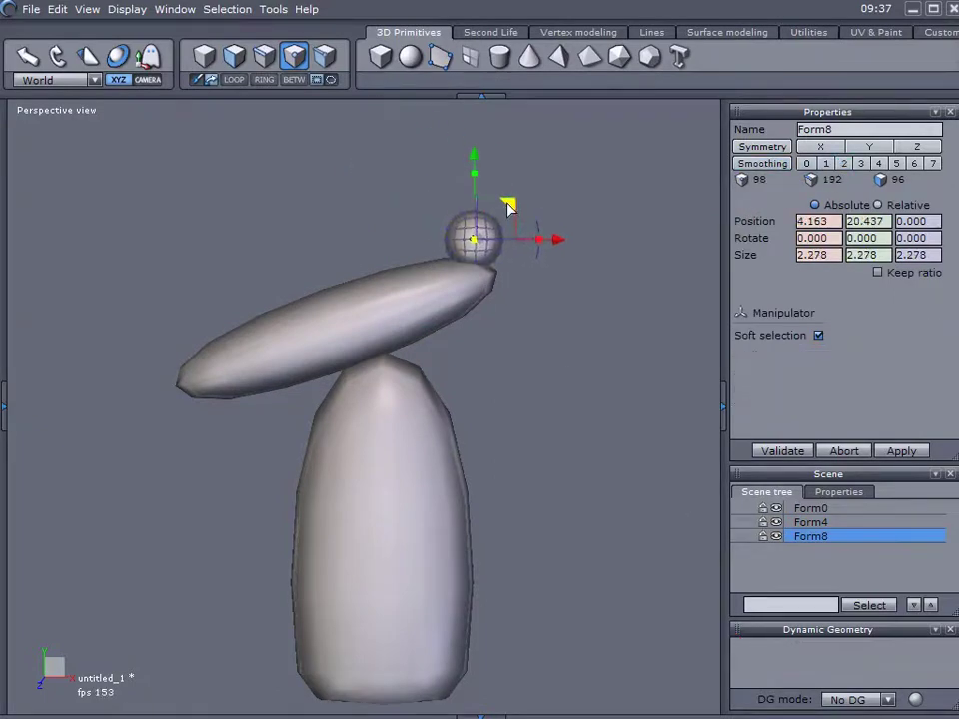
pyautogui.scroll(5, 523, 224)
pyautogui.moveTo(430, 284); pyautogui.dragTo(485, 292)
pyautogui.moveTo(356, 220); pyautogui.dragTo(356, 253)
pyautogui.moveTo(416, 284); pyautogui.dragTo(397, 287)
pyautogui.moveTo(396, 287); pyautogui.dragTo(256, 357, button='middle')
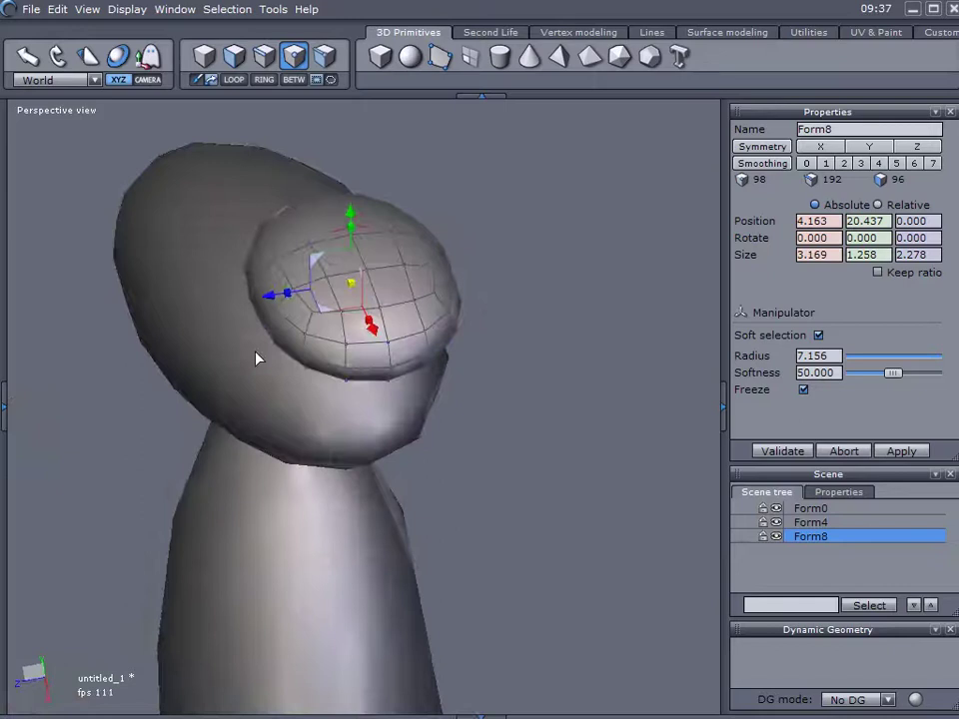
pyautogui.moveTo(291, 296); pyautogui.dragTo(286, 294)
pyautogui.moveTo(286, 294); pyautogui.dragTo(475, 258, button='middle')
# - Settle the pebble on Form4's tip, tilted −23.055°, then inspect the three-rock stack
pyautogui.moveTo(462, 160); pyautogui.dragTo(465, 281)
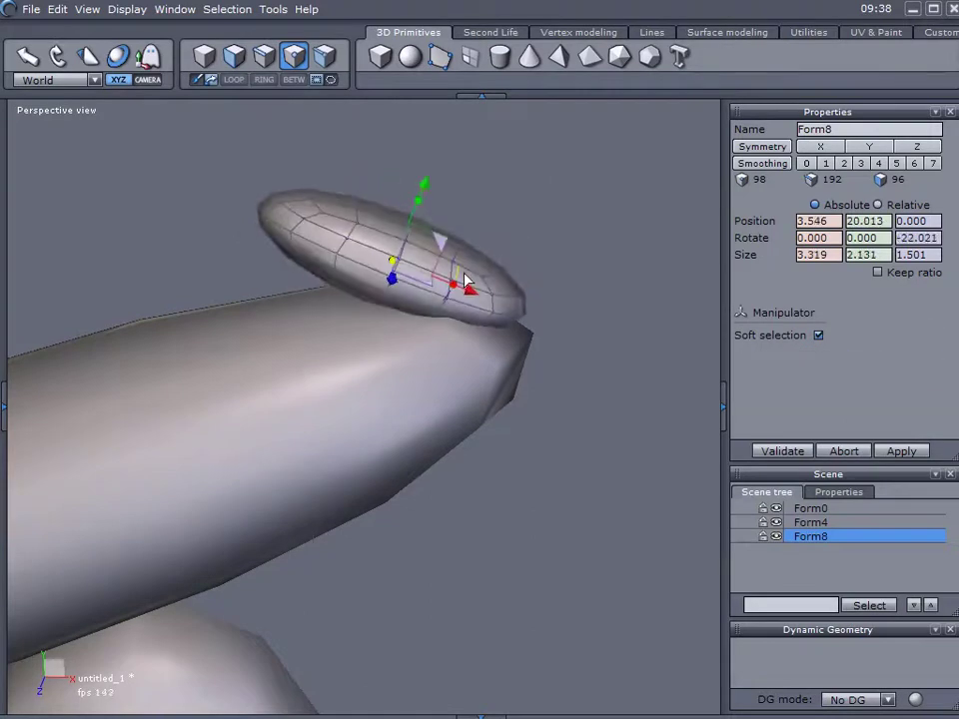
pyautogui.moveTo(435, 240); pyautogui.dragTo(495, 255)
pyautogui.moveTo(489, 317); pyautogui.dragTo(452, 362, button='middle')
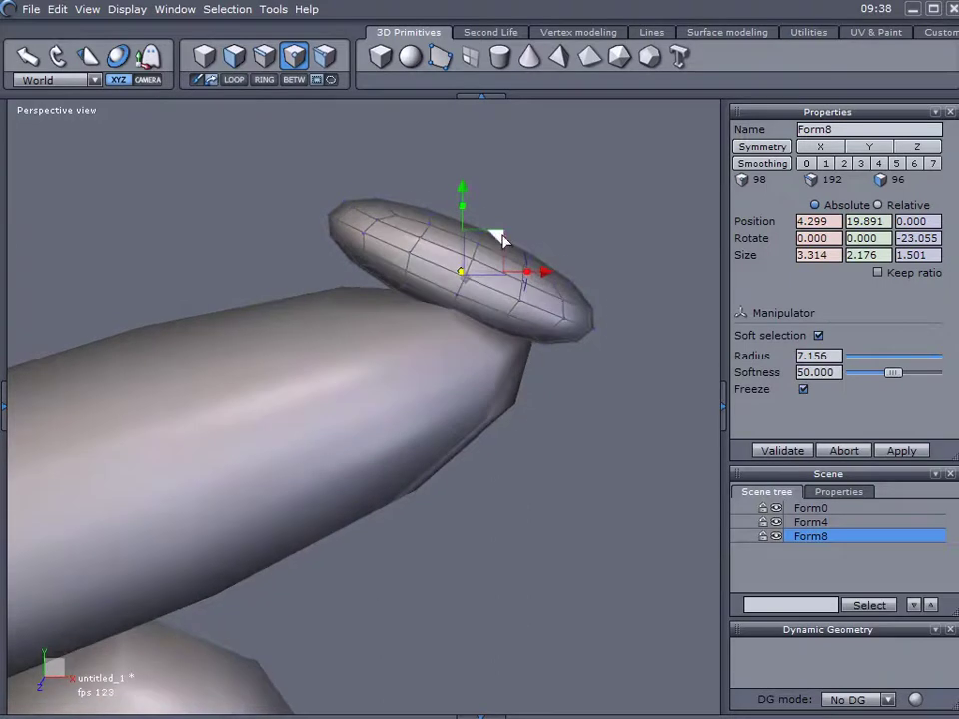
pyautogui.moveTo(499, 235); pyautogui.dragTo(510, 224)
pyautogui.moveTo(509, 225); pyautogui.dragTo(572, 371, button='middle')
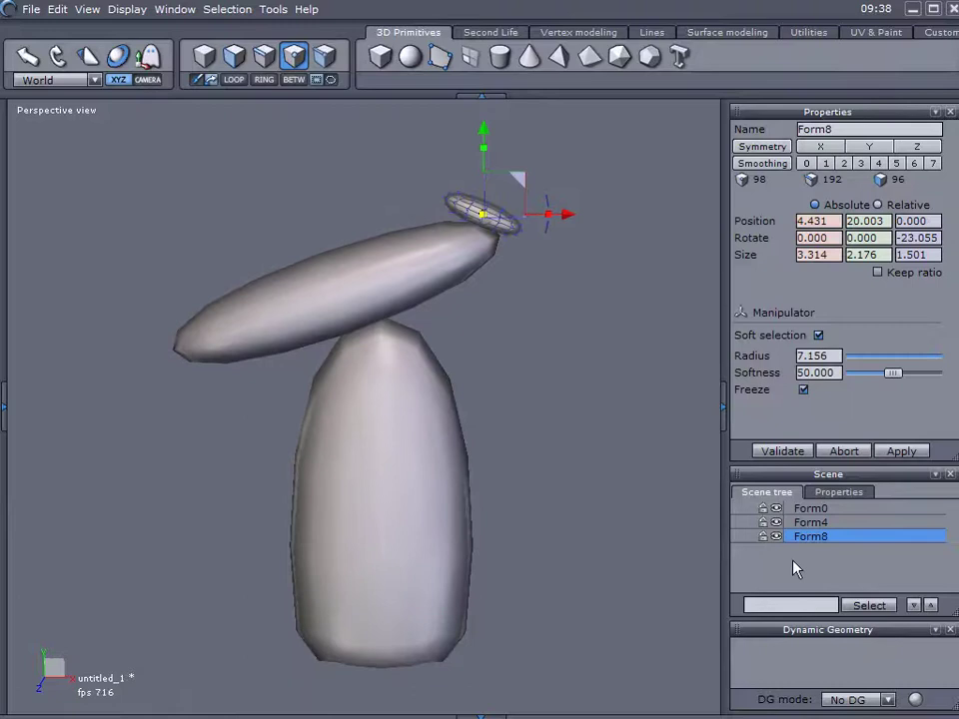
pyautogui.click(582, 430)
pyautogui.moveTo(583, 430); pyautogui.dragTo(599, 379, button='middle')
pyautogui.moveTo(168, 408); pyautogui.dragTo(222, 413, button='middle')
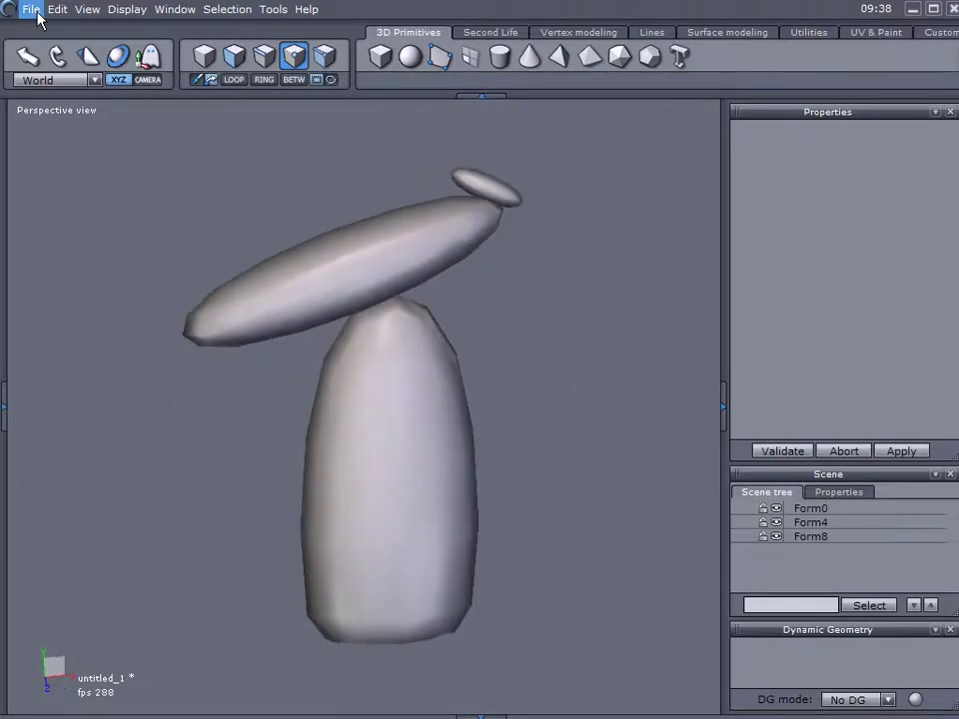
# - Export the stack as Wavefront OBJ rocks.obj with default settings, overwriting the existing file
pyautogui.click(30, 10)
pyautogui.moveTo(232, 217)
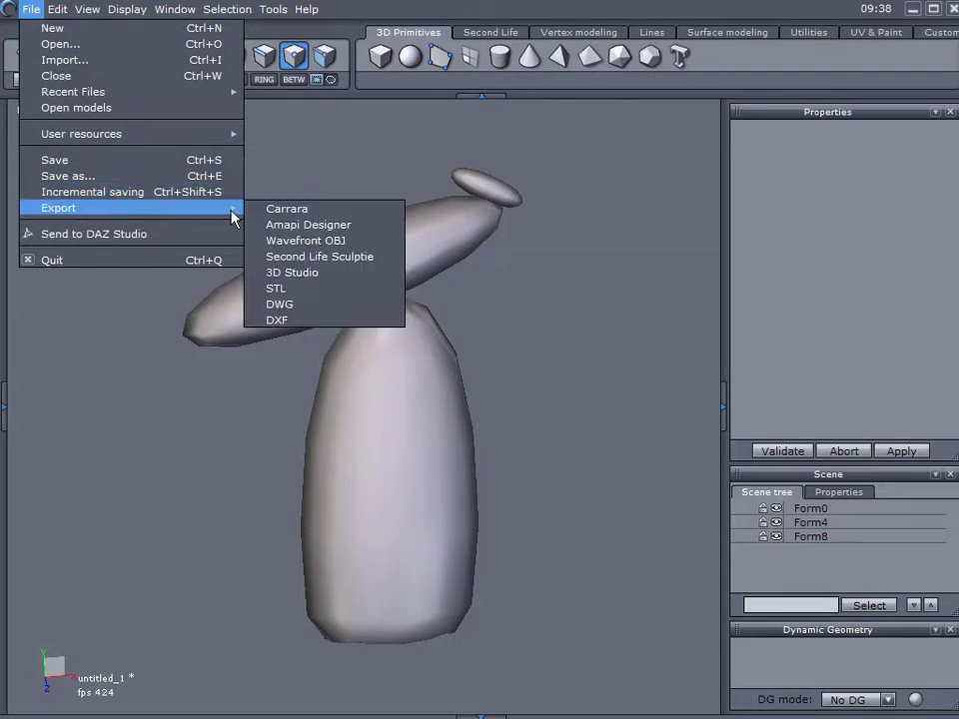
pyautogui.click(322, 240)
pyautogui.write('rocks')
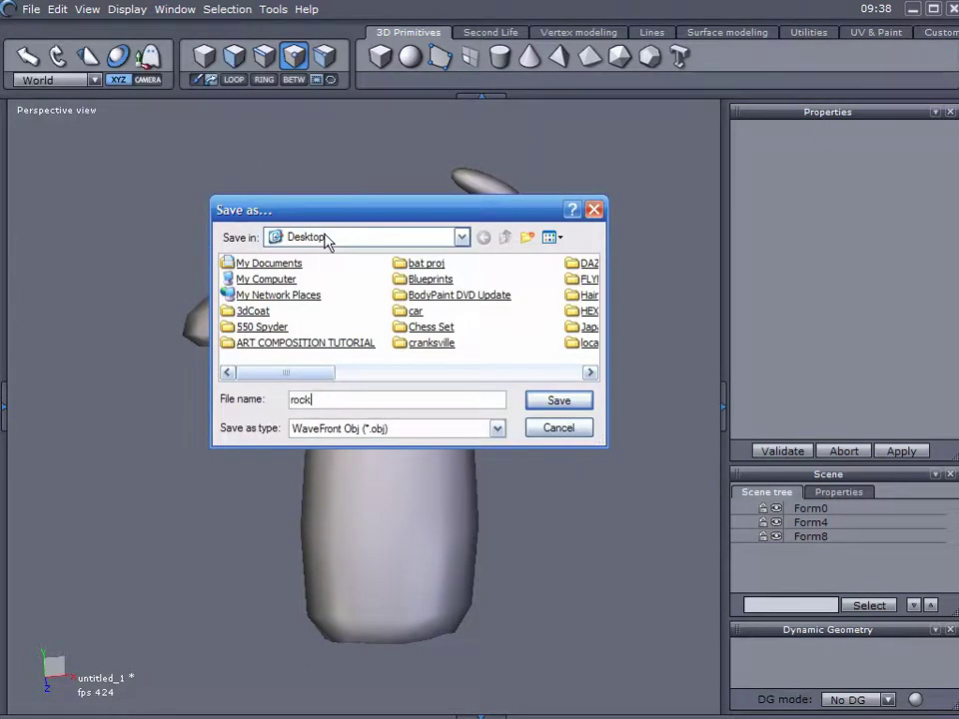
pyautogui.press('Delete')
pyautogui.press('Return')
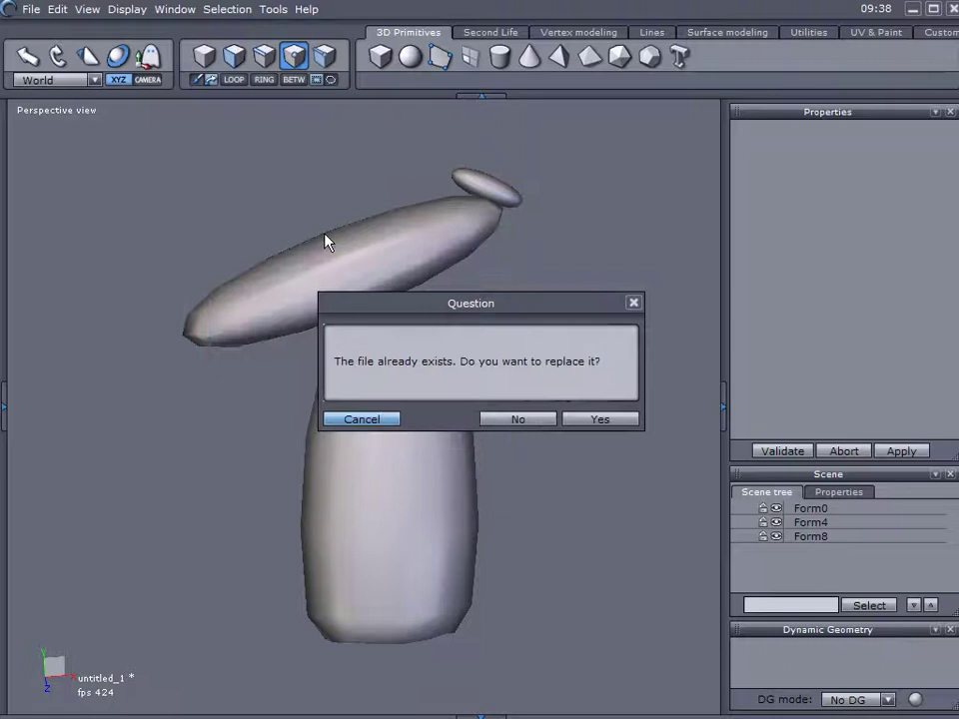
pyautogui.click(596, 418)
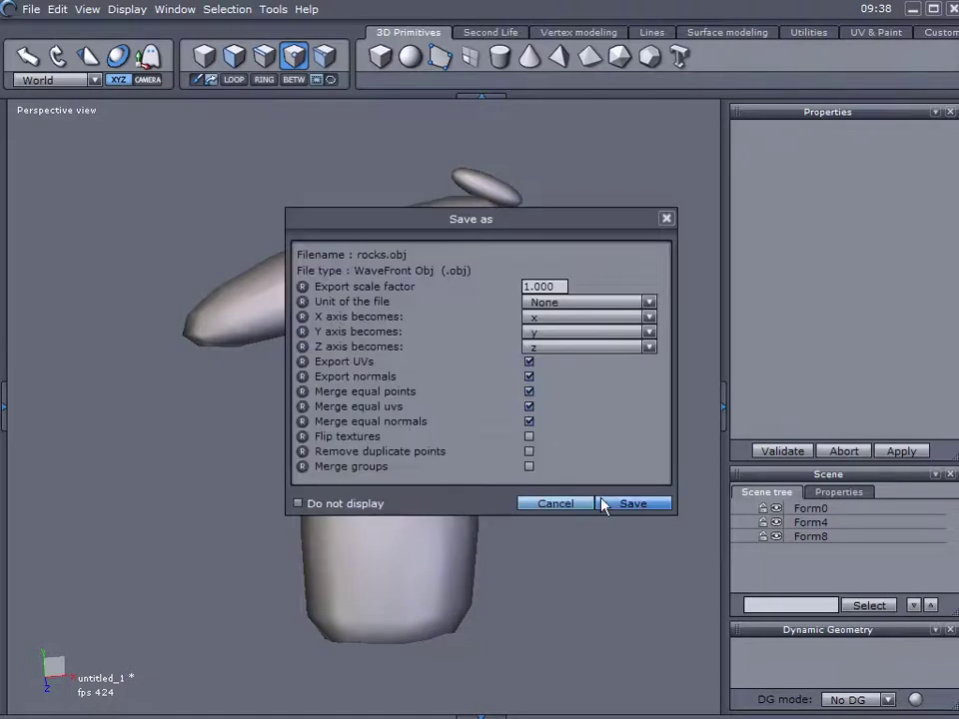
pyautogui.click(630, 504)
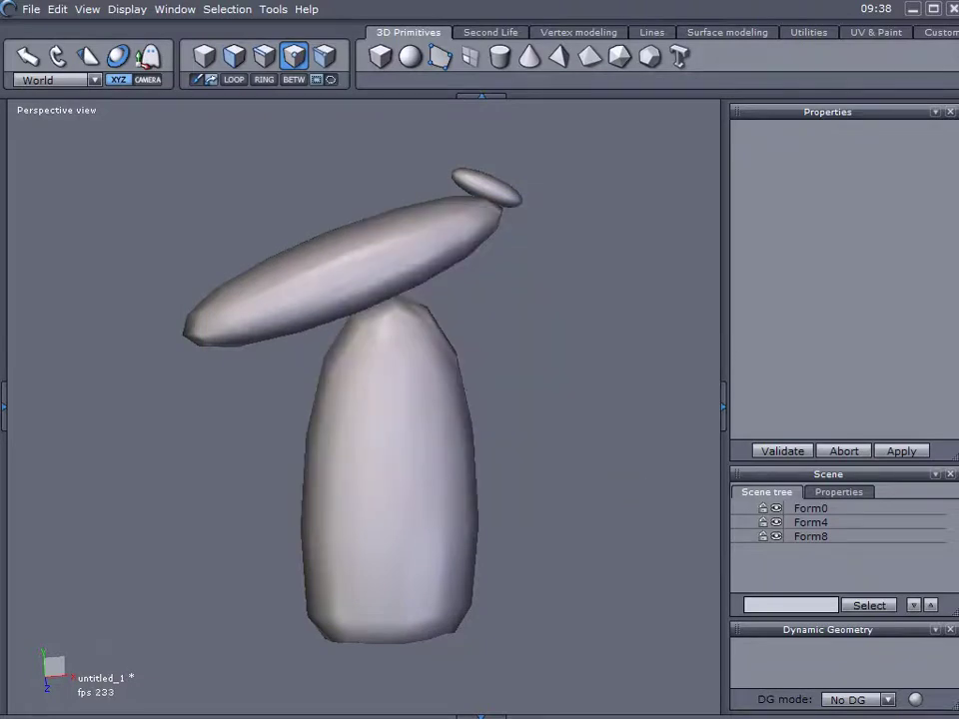
pyautogui.hotkey('ctrl', 'n')
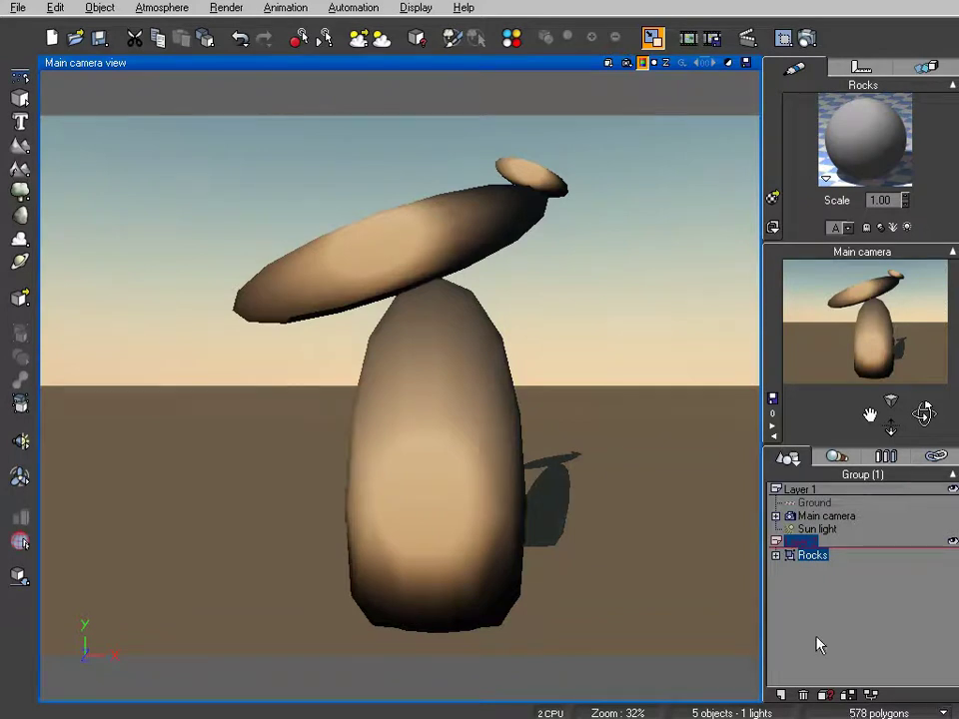
# - Select the imported Rocks group of three stacked boulders in Vue
pyautogui.click(459, 438)
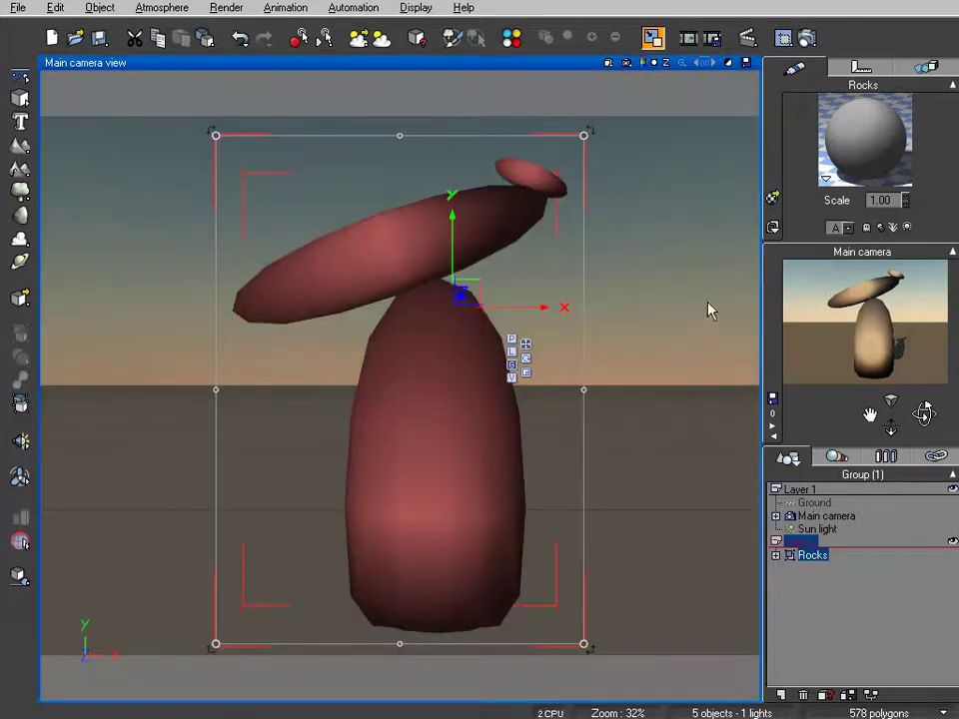
# - Replace the Rocks group's default grey material with Complex Rock at scale 0.30
pyautogui.click(884, 141)
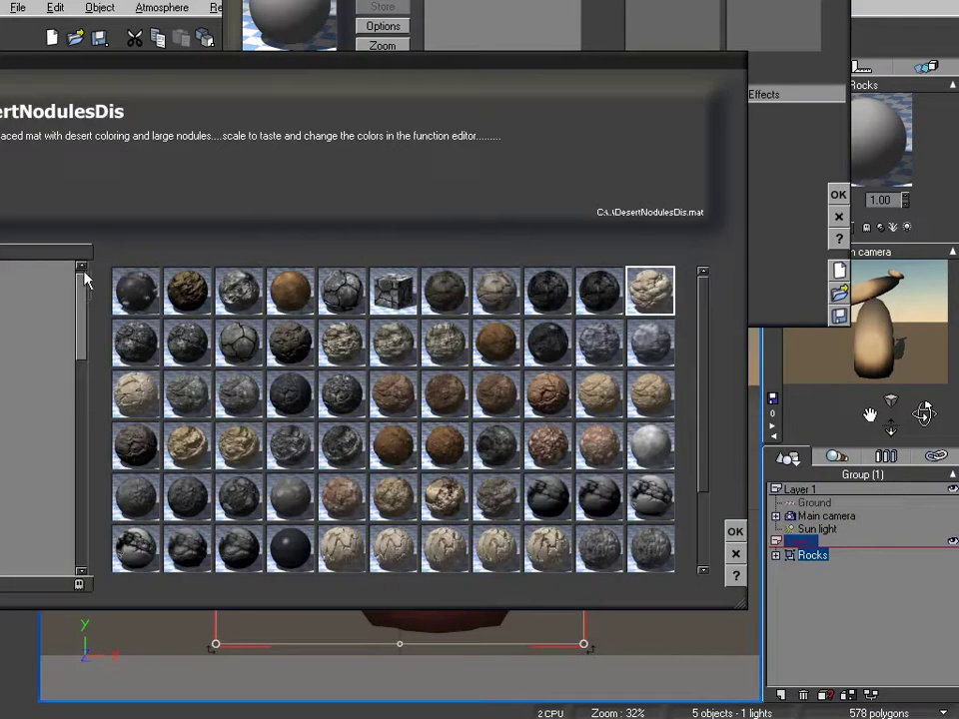
pyautogui.click(81, 278)
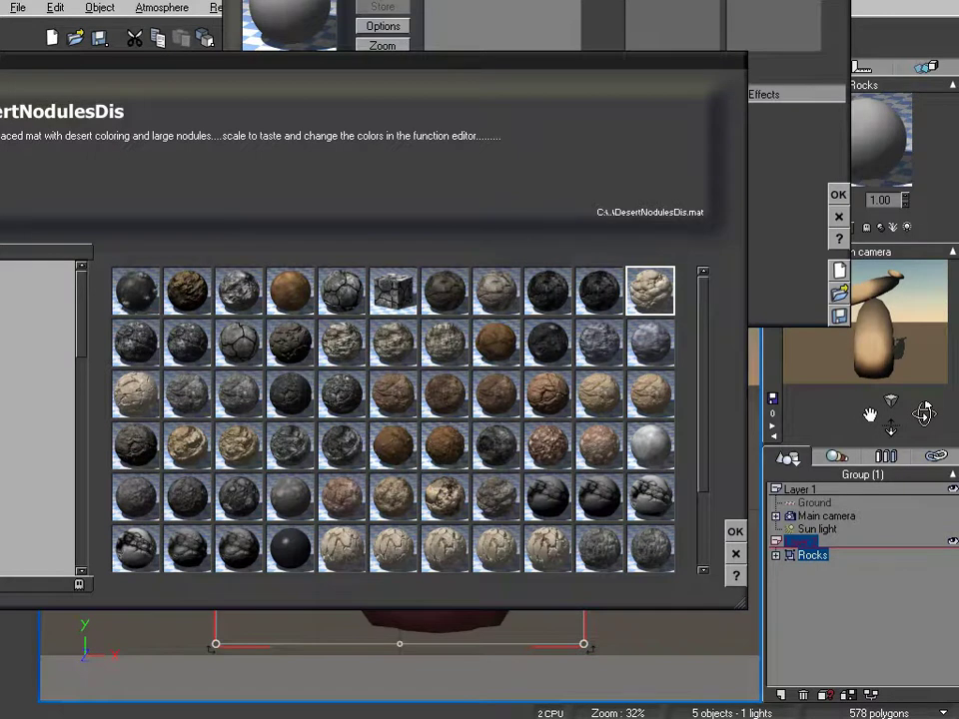
pyautogui.scroll(-5, 393, 419)
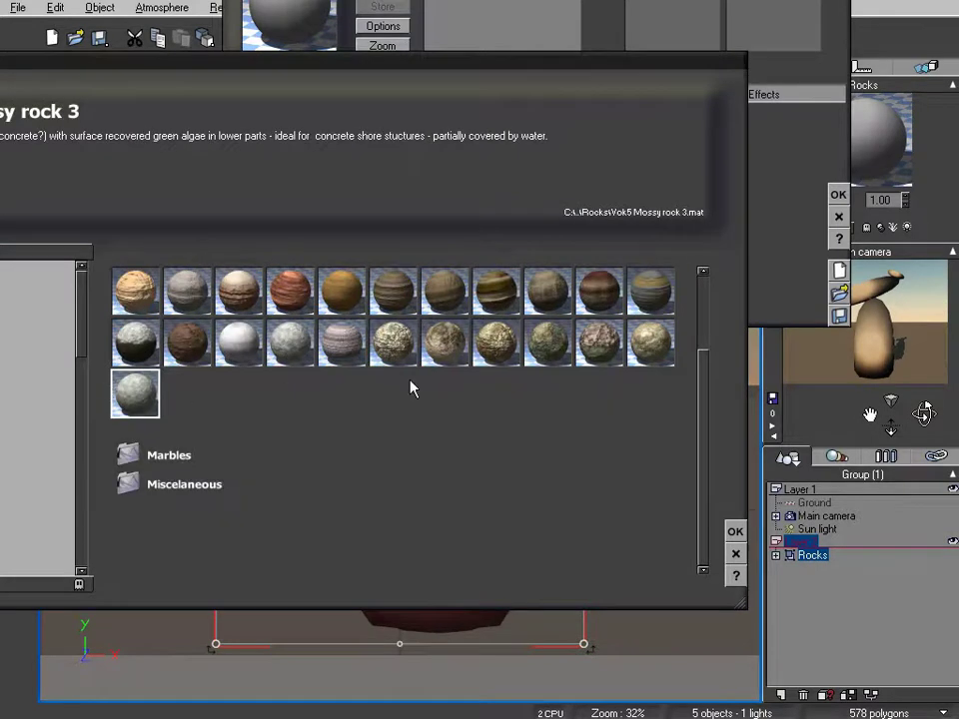
pyautogui.click(444, 341)
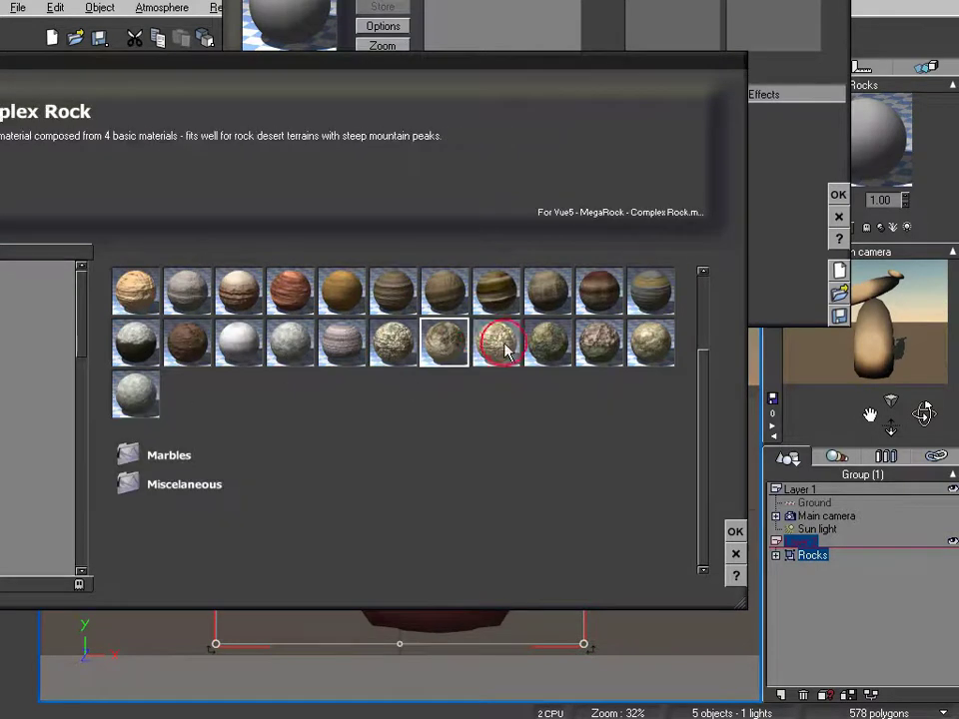
pyautogui.click(735, 532)
pyautogui.click(837, 163)
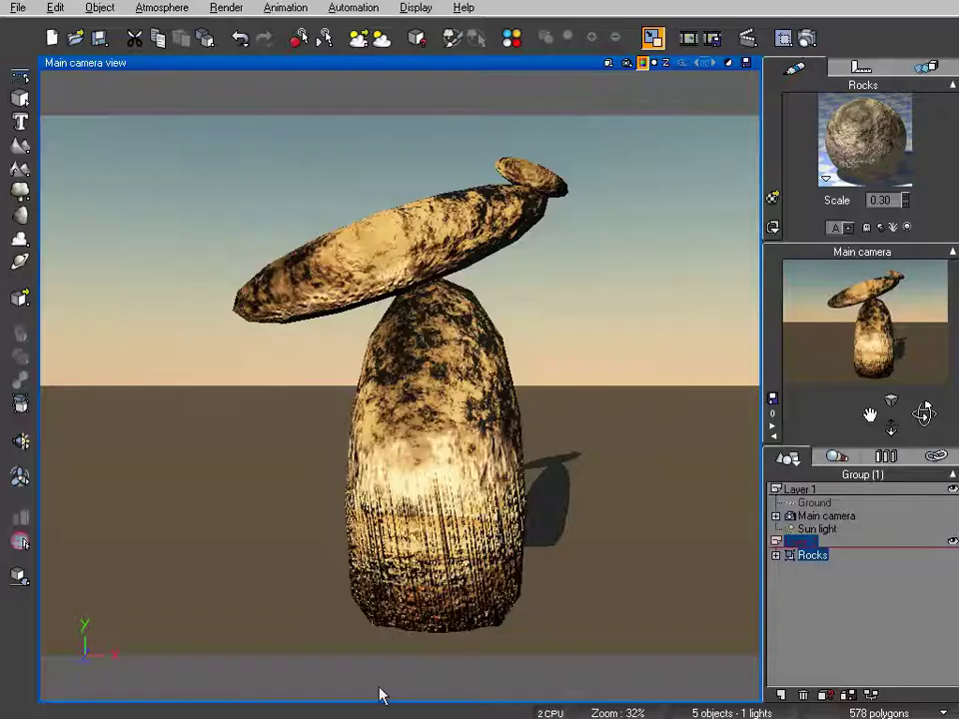
# - Reselect the Rocks group and browse its mix component to the MONSOON rock materials
pyautogui.click(814, 599)
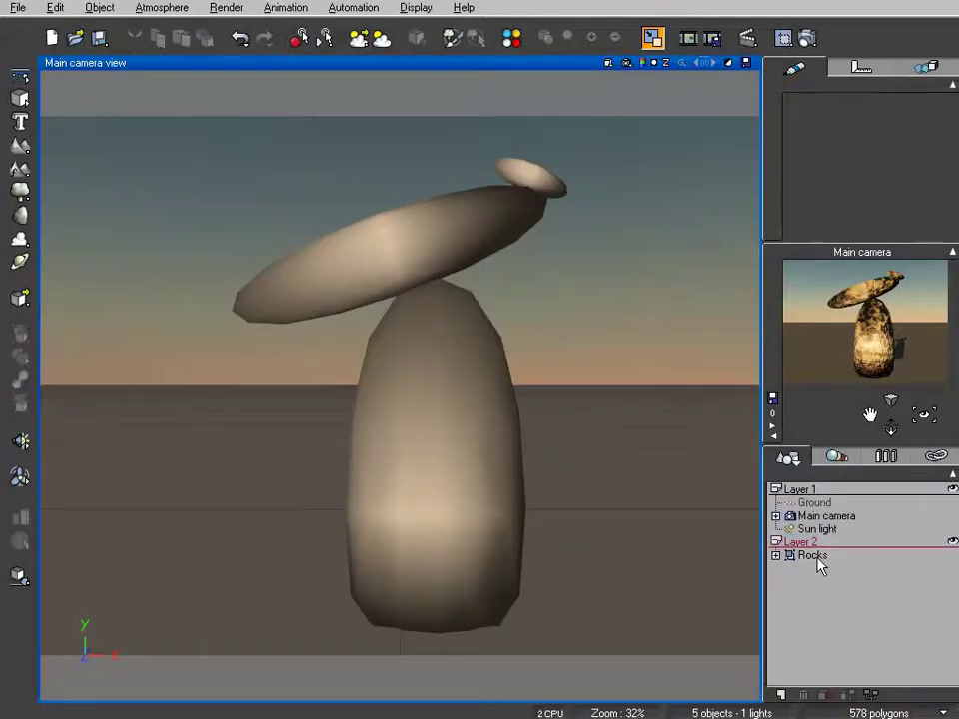
pyautogui.click(817, 561)
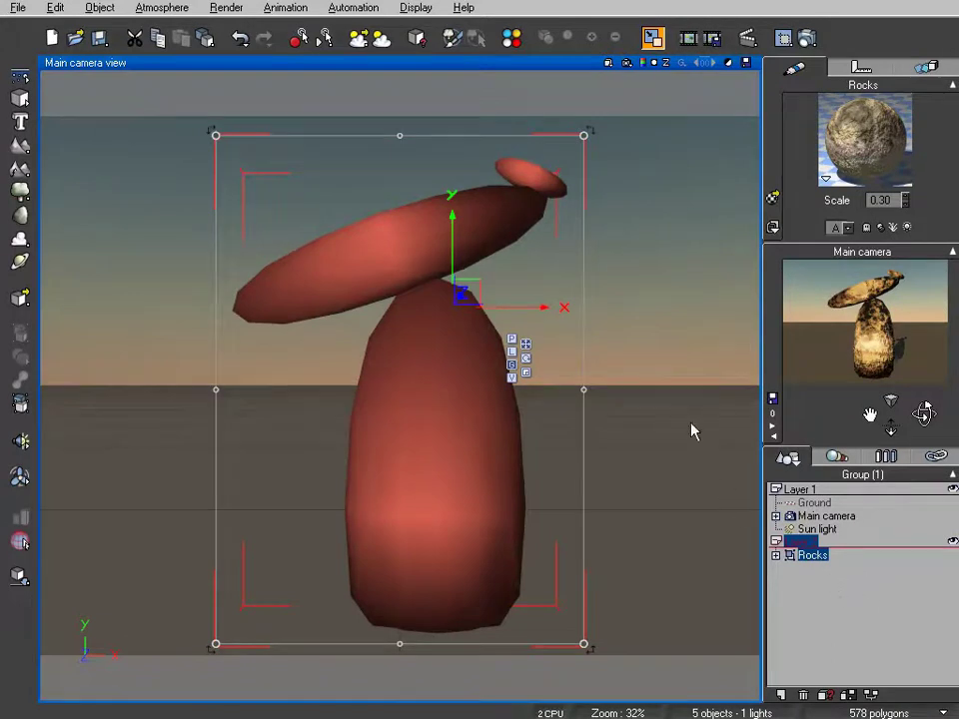
pyautogui.doubleClick(873, 139)
pyautogui.click(287, 28)
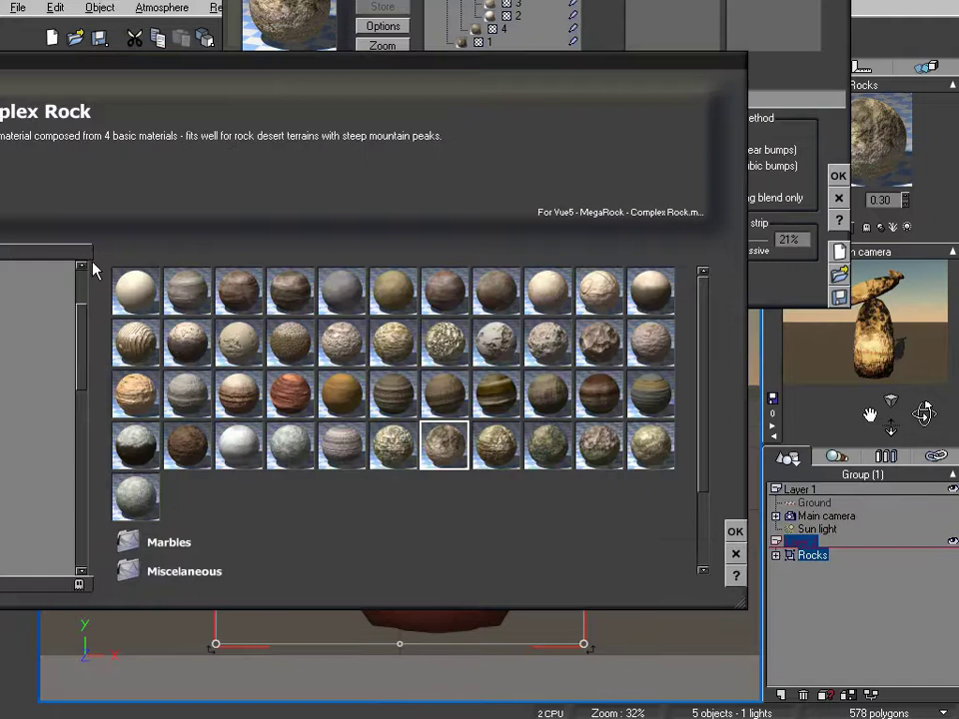
pyautogui.scroll(3, 85, 276)
pyautogui.doubleClick(184, 572)
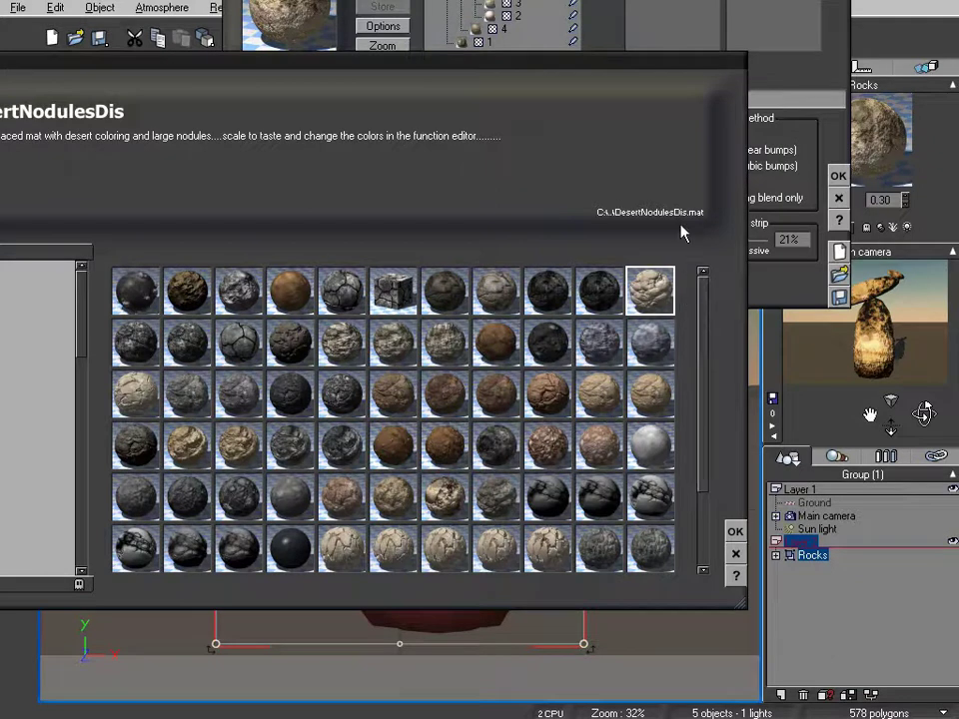
# - Load DesertNodulesDis into the Rocks mix at scale 1.00 and accept the material
pyautogui.moveTo(615, 65); pyautogui.dragTo(820, 104)
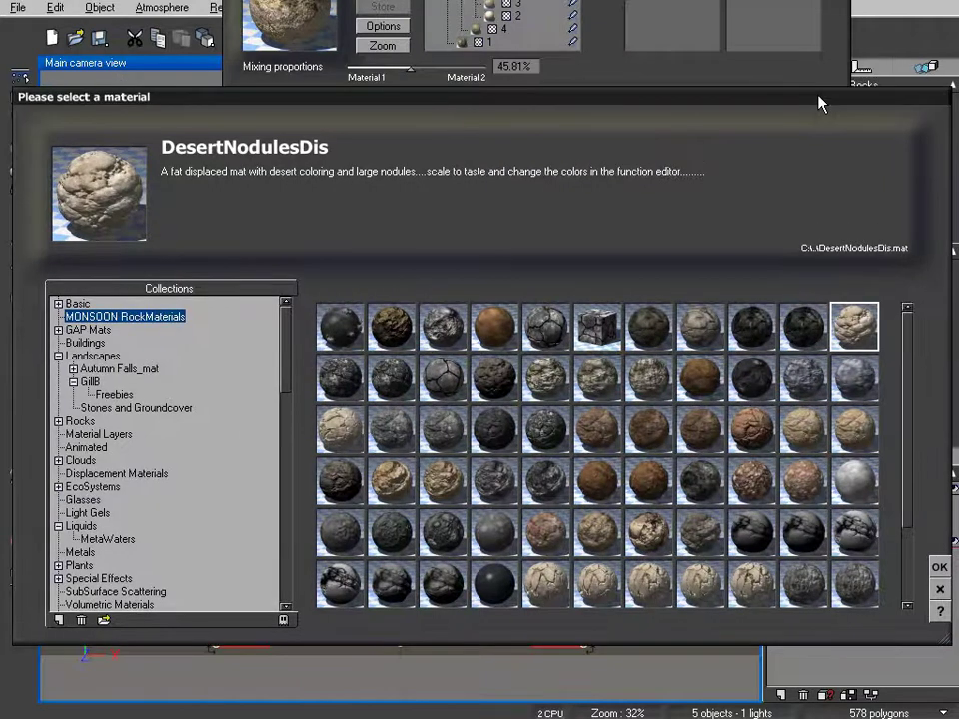
pyautogui.click(775, 150)
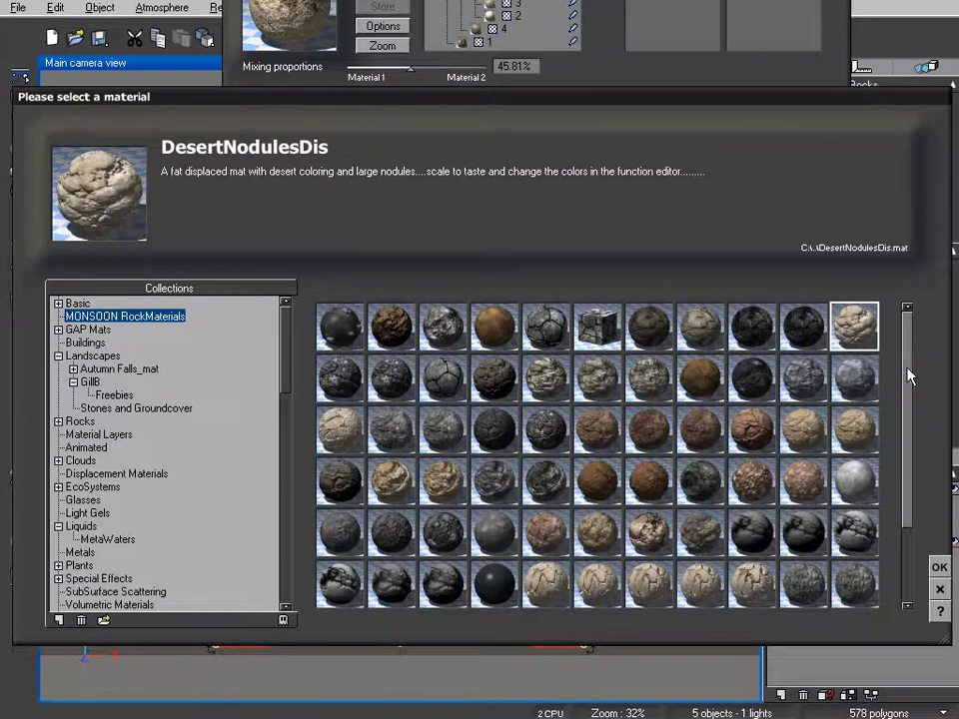
pyautogui.scroll(-1, 907, 445)
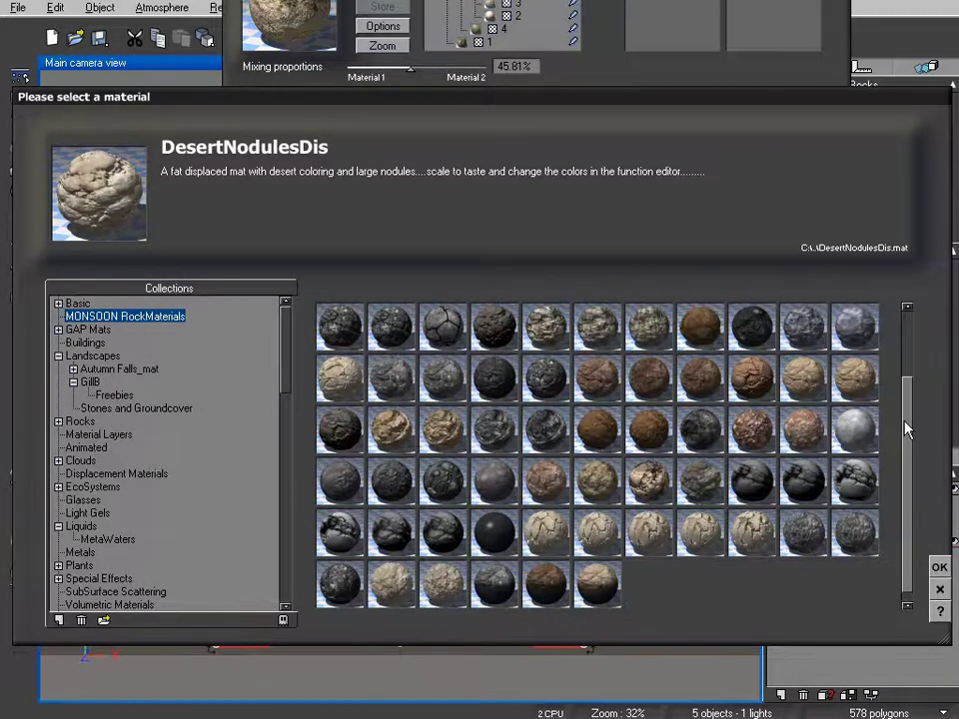
pyautogui.moveTo(912, 430)
pyautogui.mouseDown()
pyautogui.moveTo(909, 365)
pyautogui.moveTo(910, 418)
pyautogui.mouseUp()
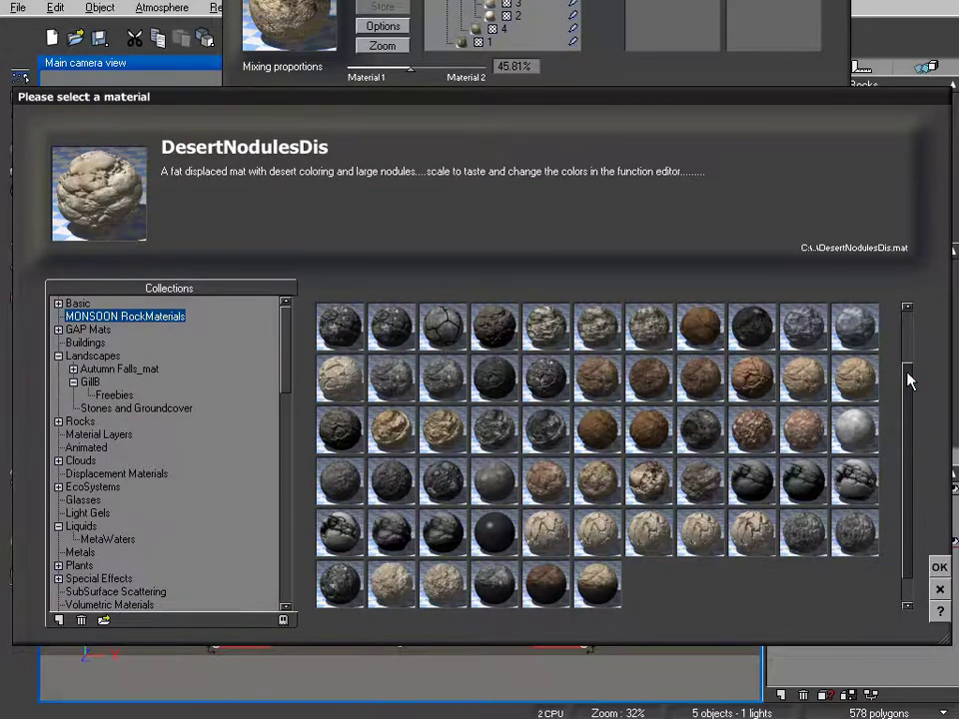
pyautogui.scroll(1, 909, 380)
pyautogui.click(939, 568)
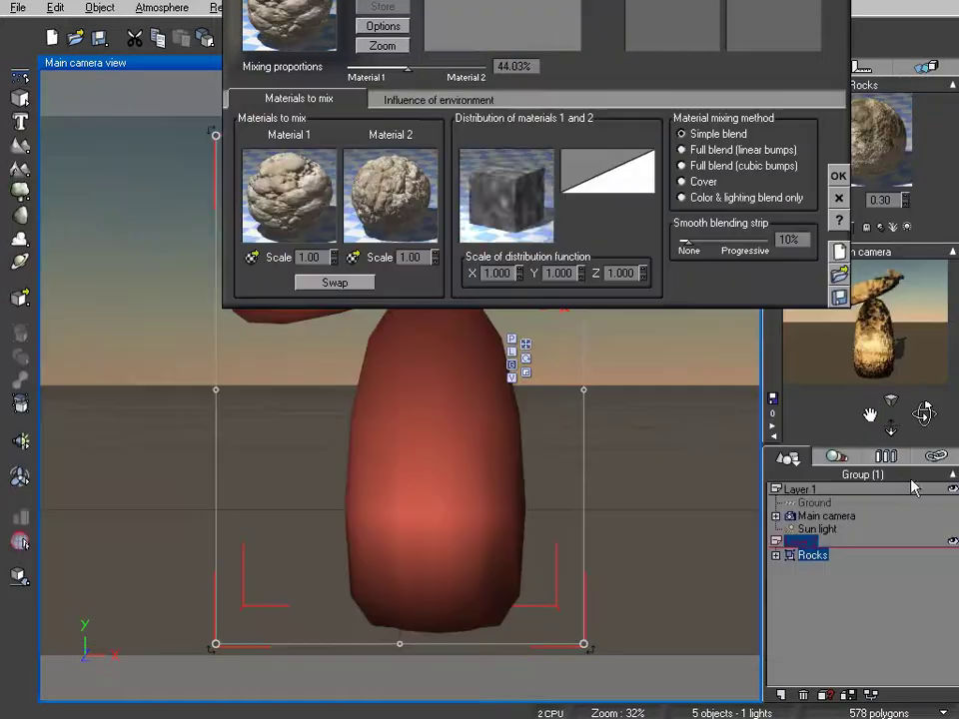
pyautogui.click(838, 176)
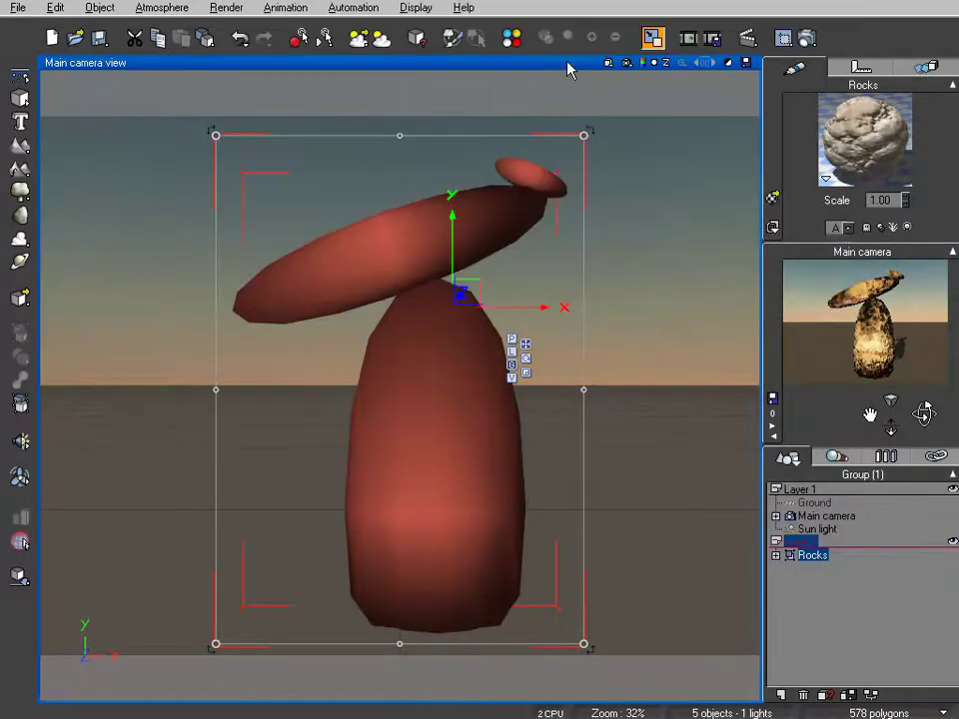
# - Render the main camera view to show the tan desert-nodule rocks
pyautogui.click(808, 38)
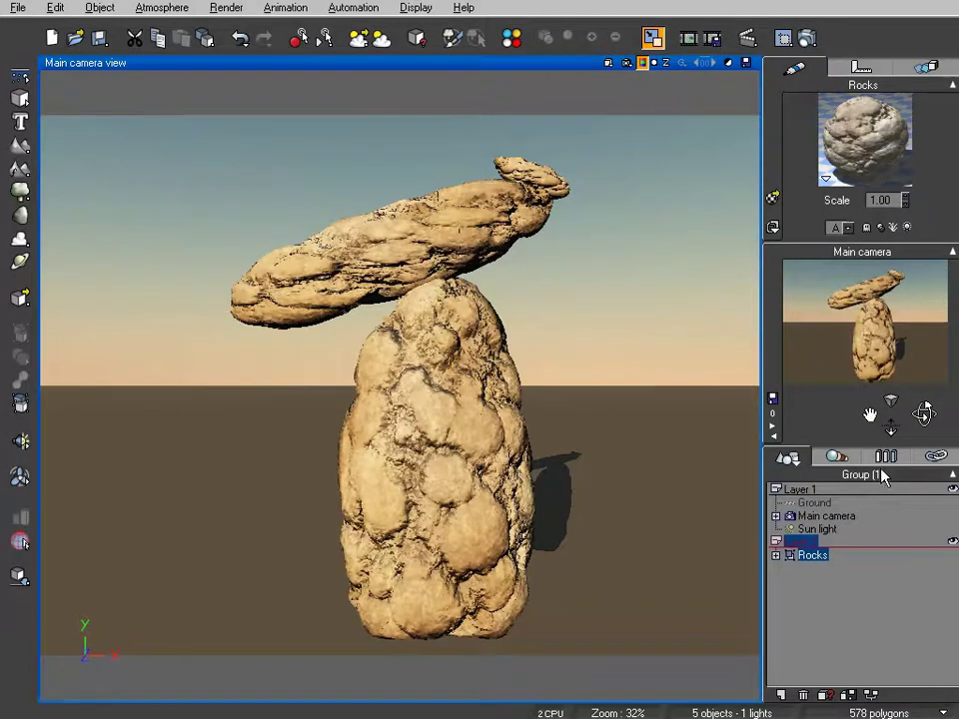
# - Set Material 2 of the Rocks mix to HorizTan1Dis (scale 1.80) and re-render
pyautogui.doubleClick(866, 148)
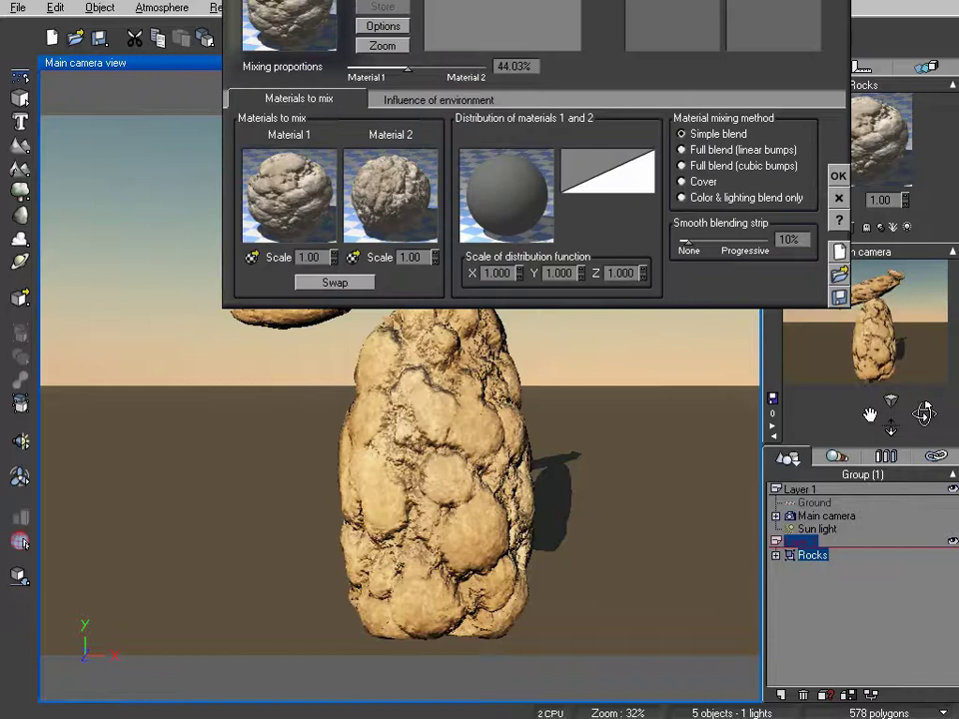
pyautogui.doubleClick(289, 195)
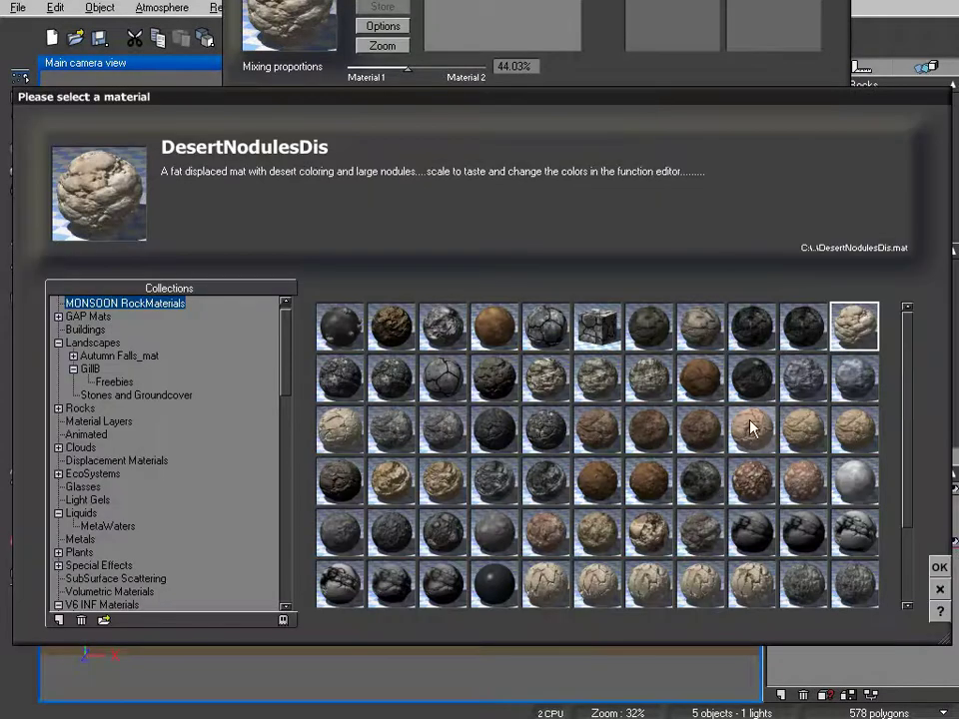
pyautogui.click(801, 427)
pyautogui.click(940, 567)
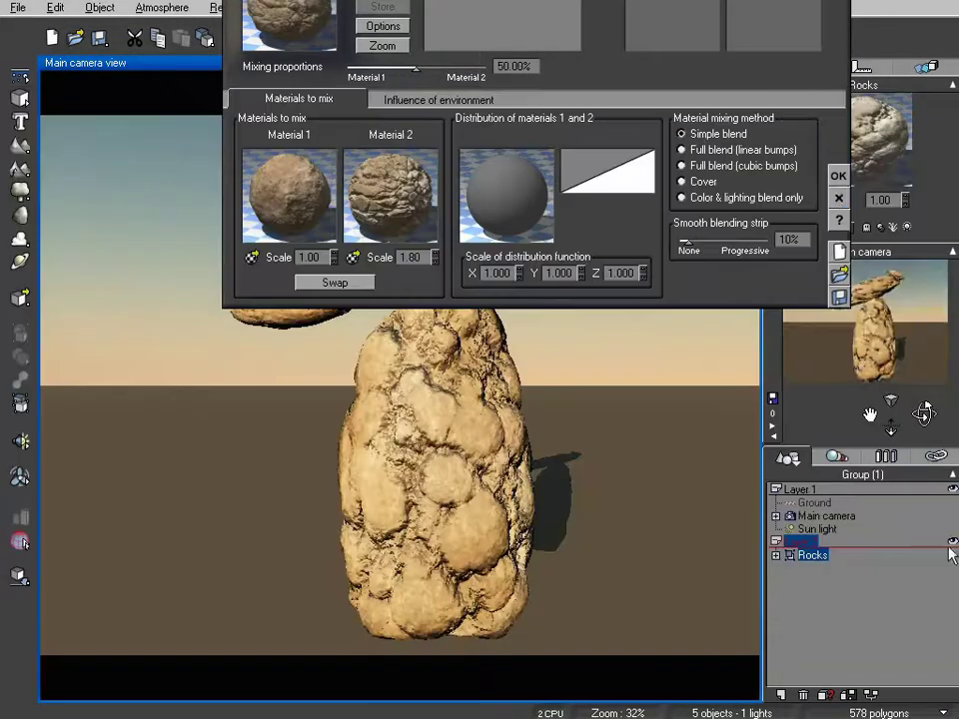
pyautogui.click(838, 176)
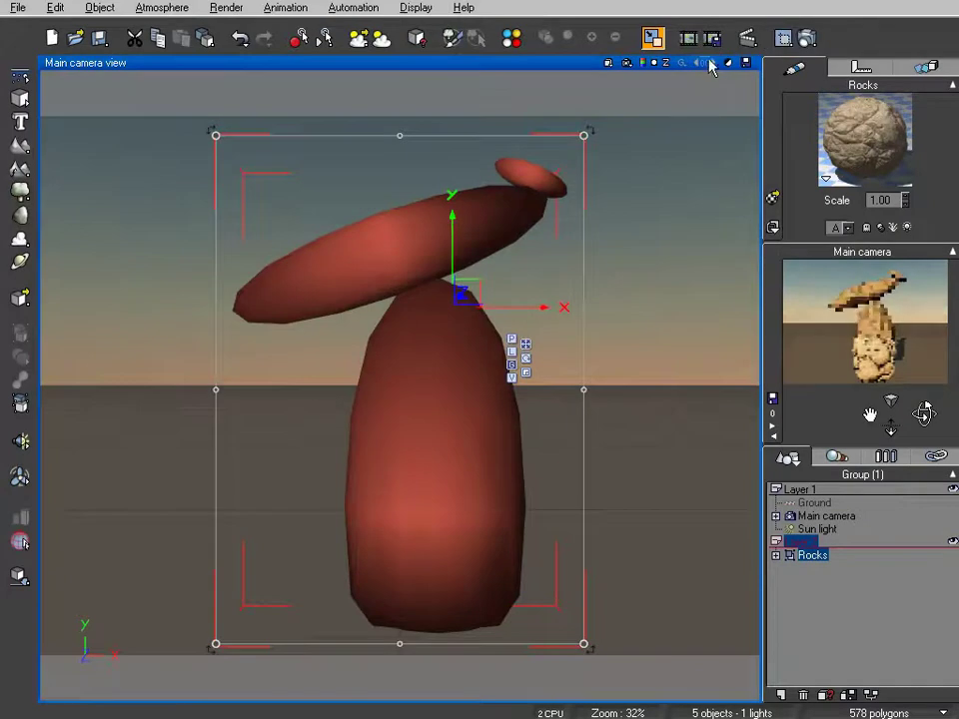
pyautogui.click(805, 39)
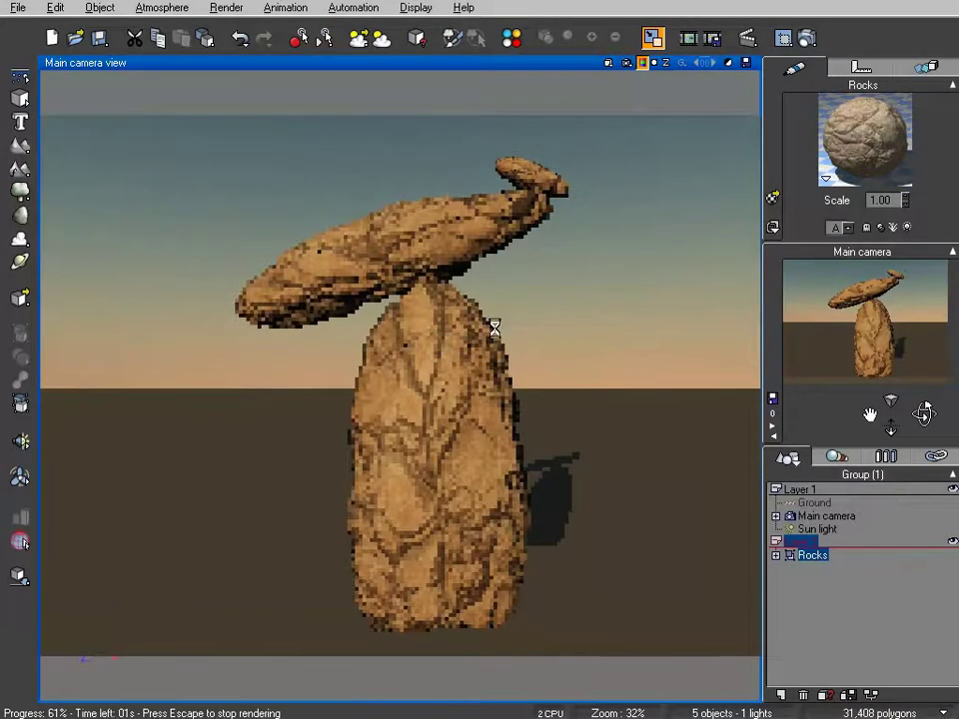
# - Return to the preview and reconfirm the rock material for Material 2 of the Rocks mix
pyautogui.click(563, 285)
pyautogui.doubleClick(865, 150)
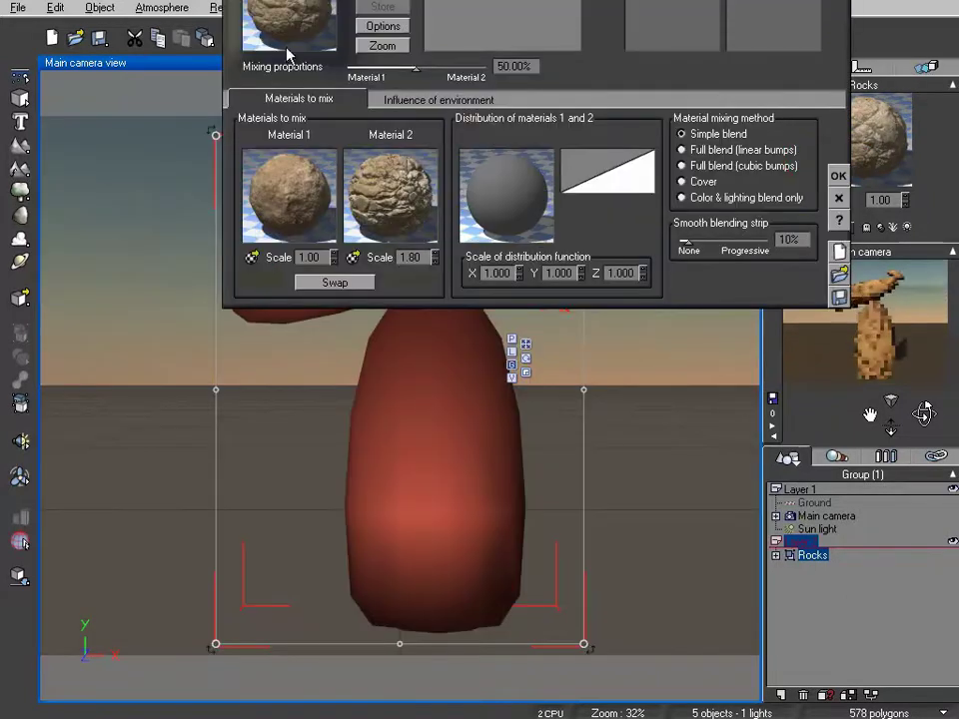
pyautogui.doubleClick(321, 35)
pyautogui.click(940, 567)
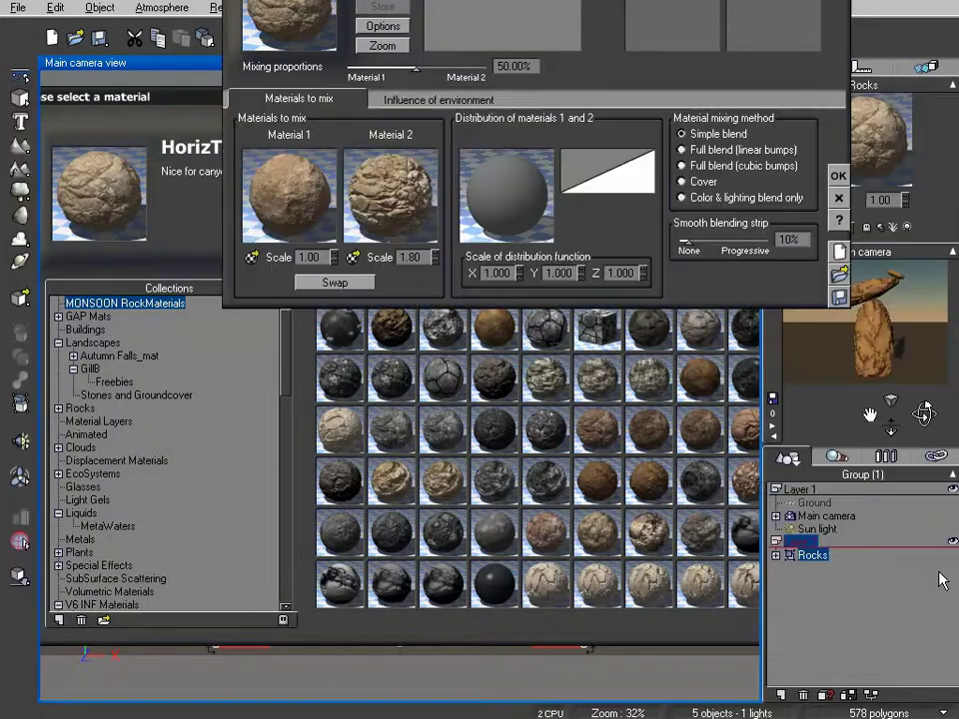
pyautogui.click(838, 176)
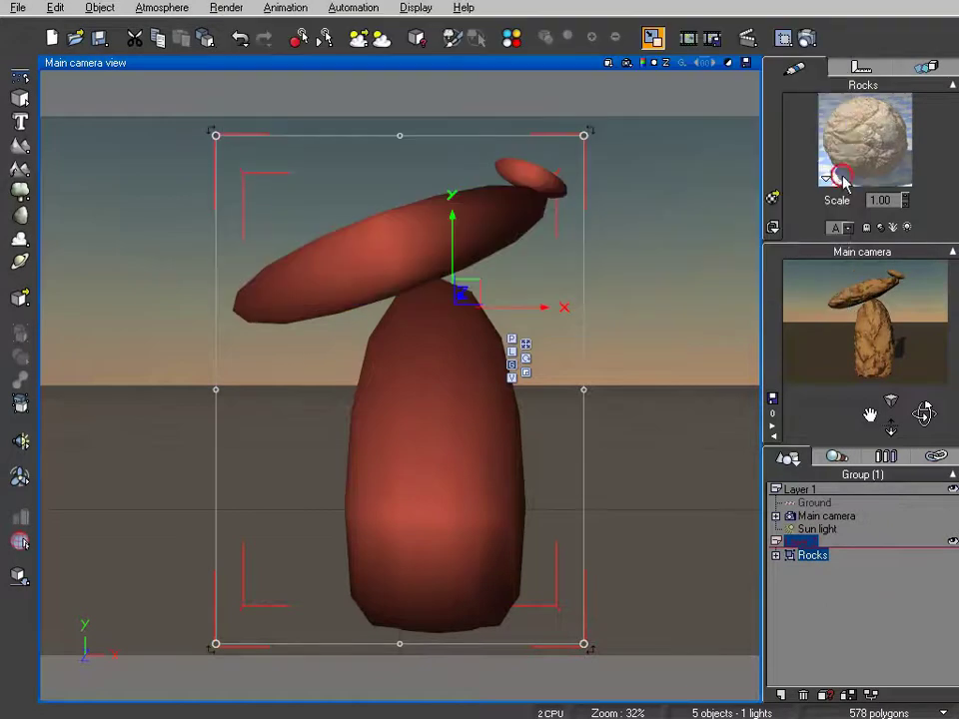
# - Reset the Rocks material to a plain default and reopen it in the Advanced Material Editor
pyautogui.rightClick(860, 138)
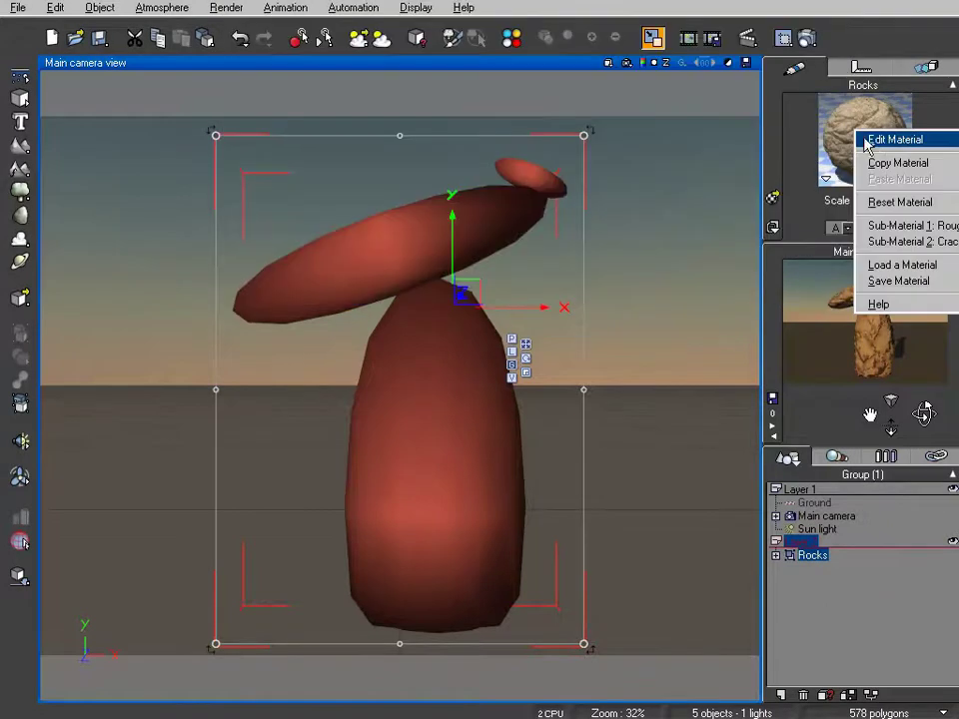
pyautogui.click(901, 200)
pyautogui.doubleClick(879, 189)
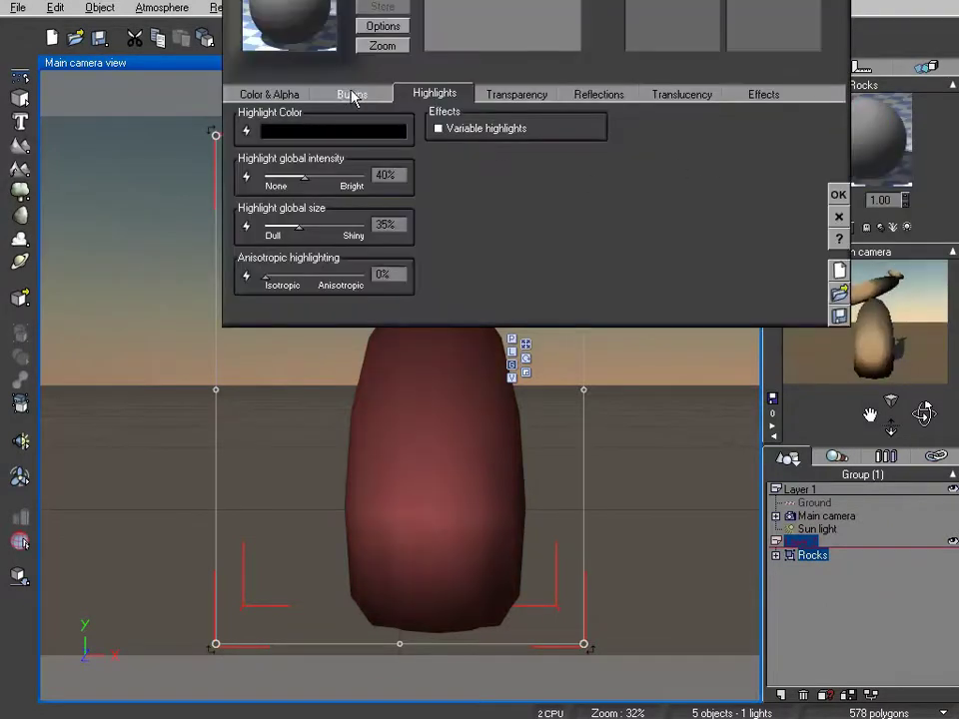
# - Enable Displacement Mapping on the Bumps tab and edit the bump function graph
pyautogui.click(349, 95)
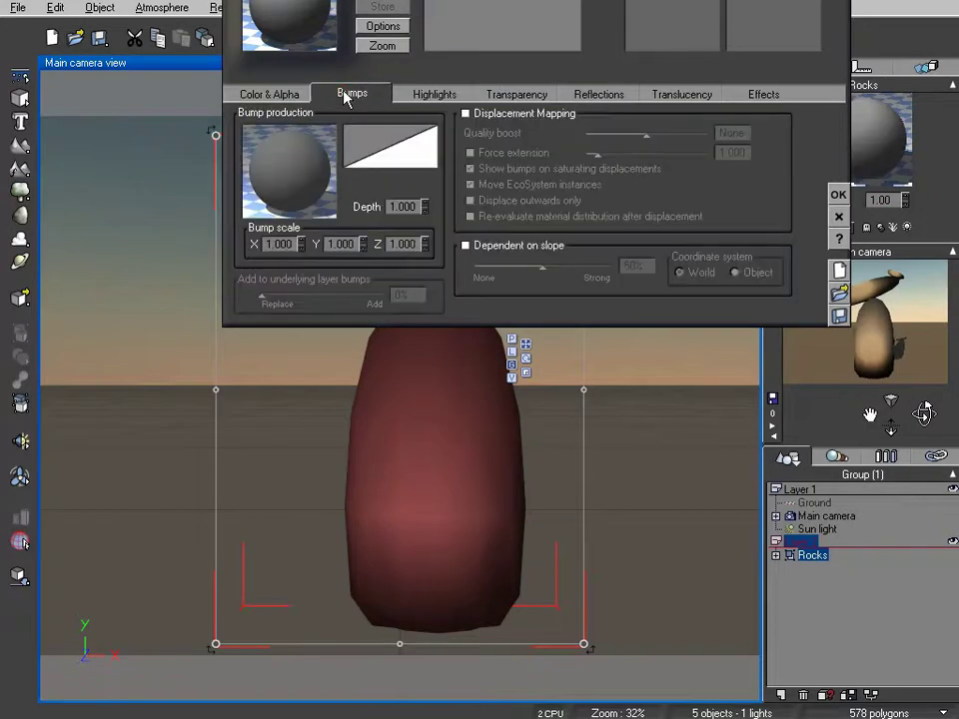
pyautogui.click(466, 114)
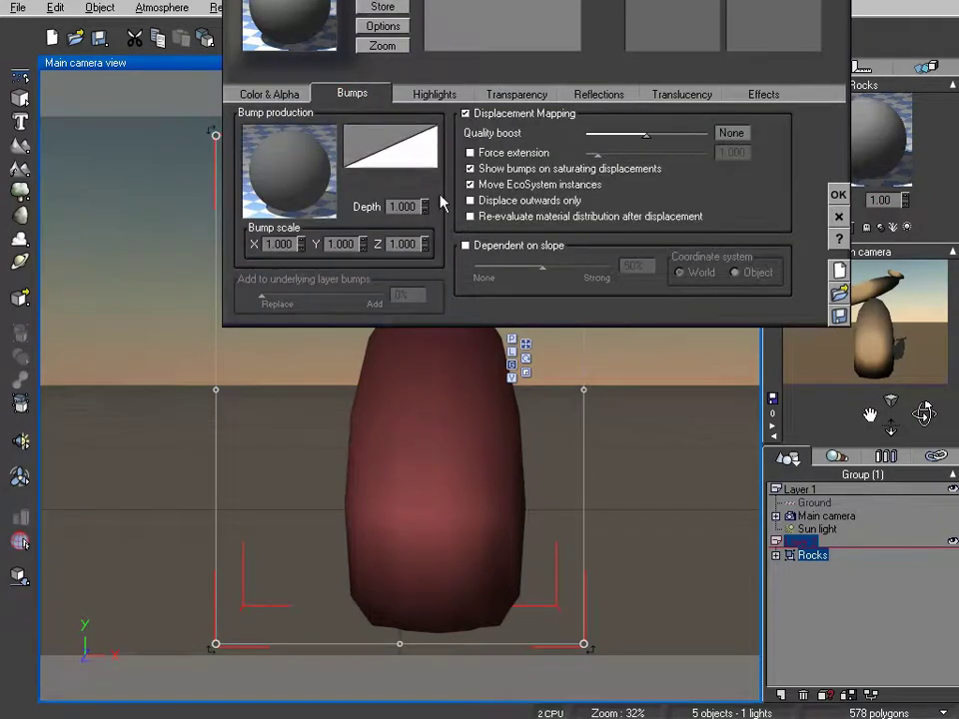
pyautogui.rightClick(305, 162)
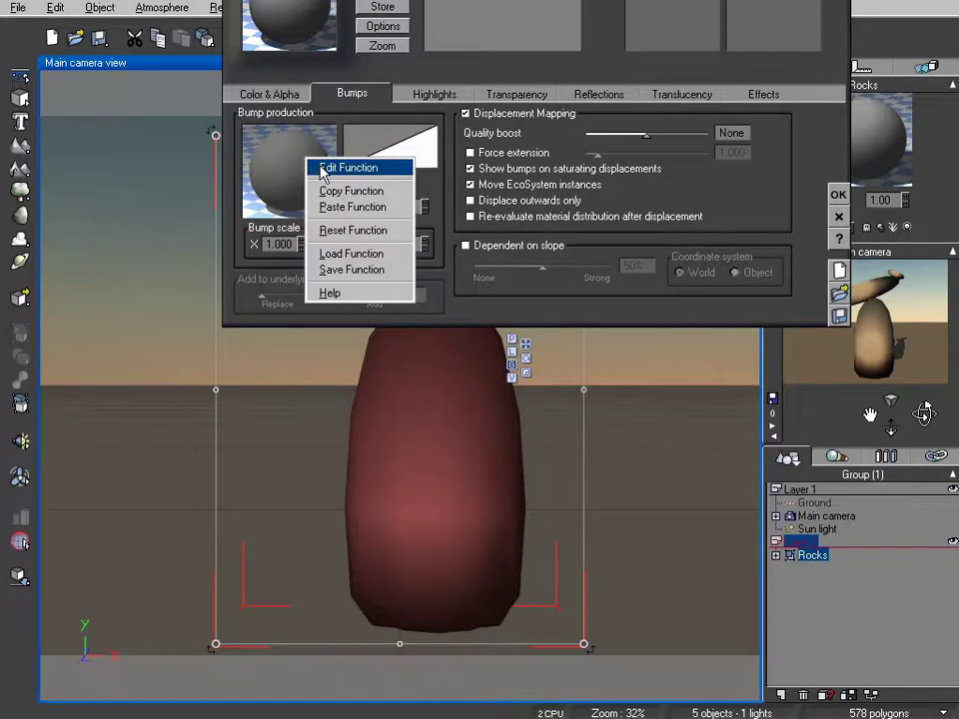
pyautogui.click(344, 167)
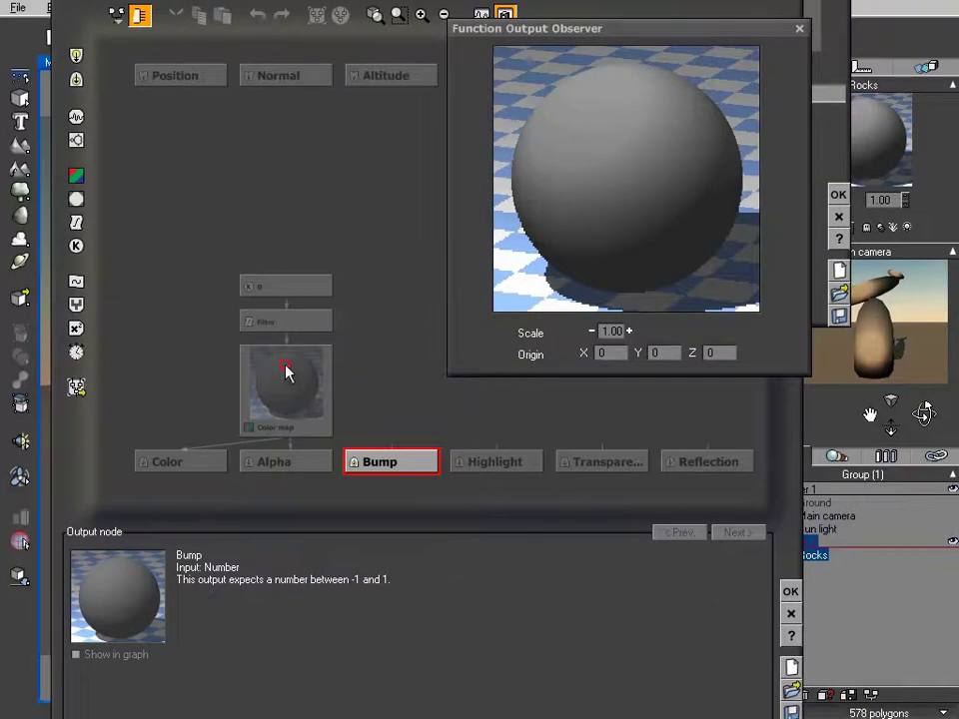
# - Add a Simple Fractal node and connect its Altitude output to the Bump input
pyautogui.moveTo(285, 372); pyautogui.dragTo(268, 306)
pyautogui.click(380, 321)
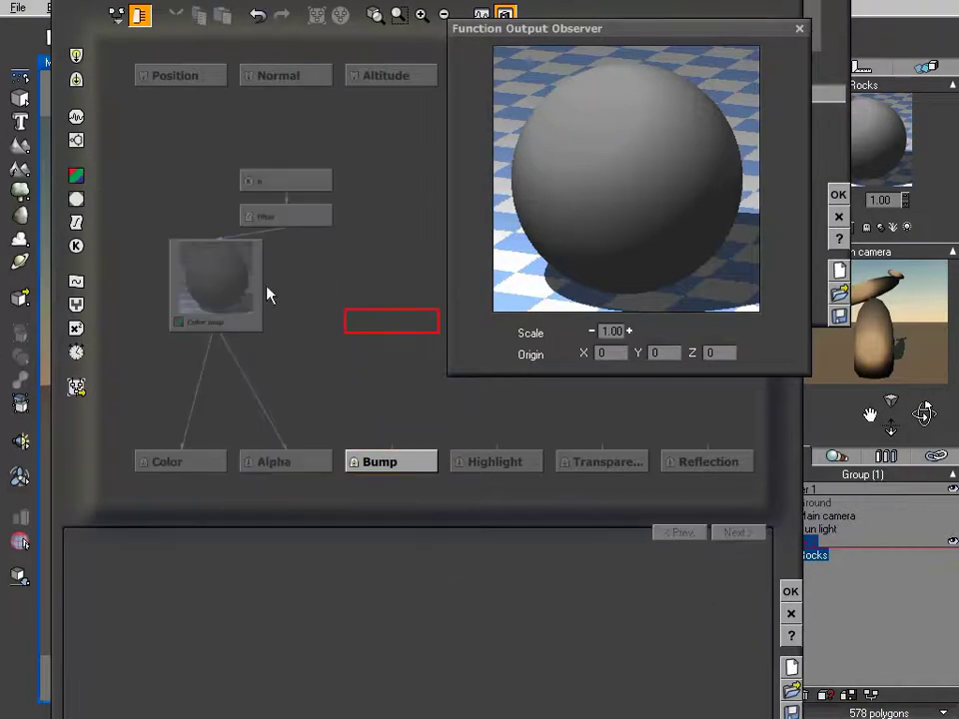
pyautogui.moveTo(578, 36); pyautogui.dragTo(771, 0)
pyautogui.click(76, 174)
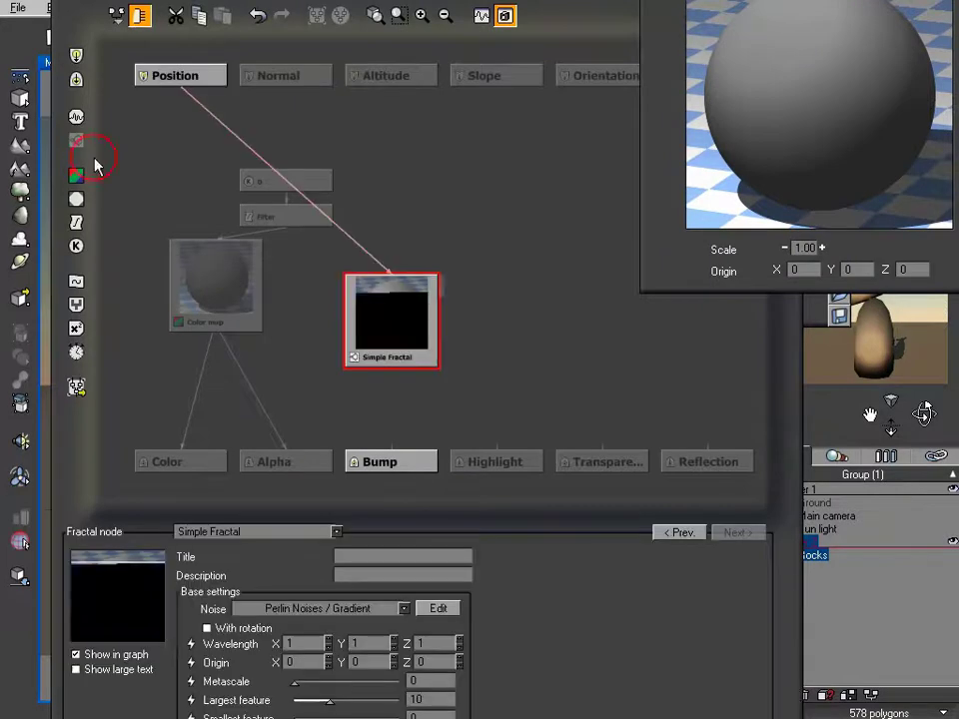
pyautogui.moveTo(391, 439); pyautogui.dragTo(403, 327)
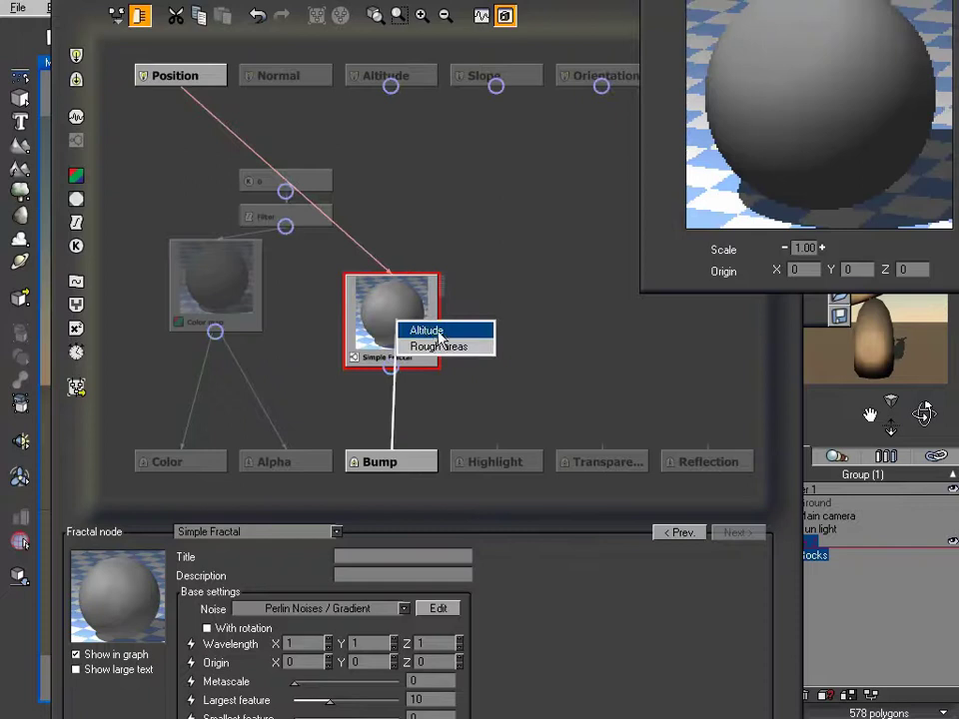
pyautogui.click(433, 331)
pyautogui.moveTo(395, 310); pyautogui.dragTo(428, 222)
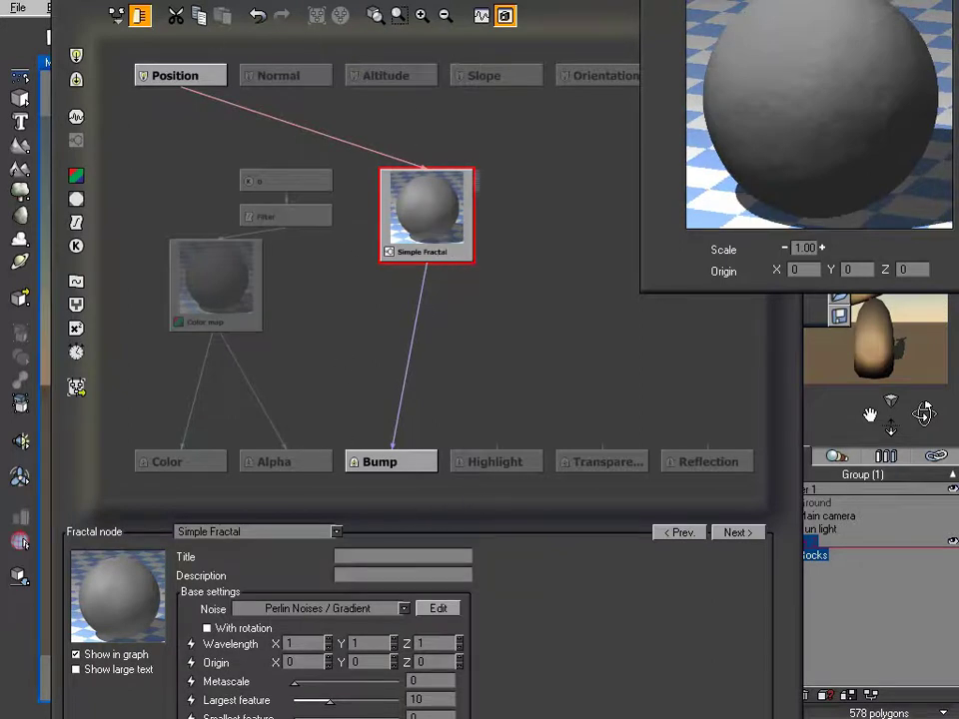
# - Set the fractal noise to Cellular Patterns > Voronoi (Altitude) and confirm the graph
pyautogui.moveTo(335, 156); pyautogui.dragTo(343, 0)
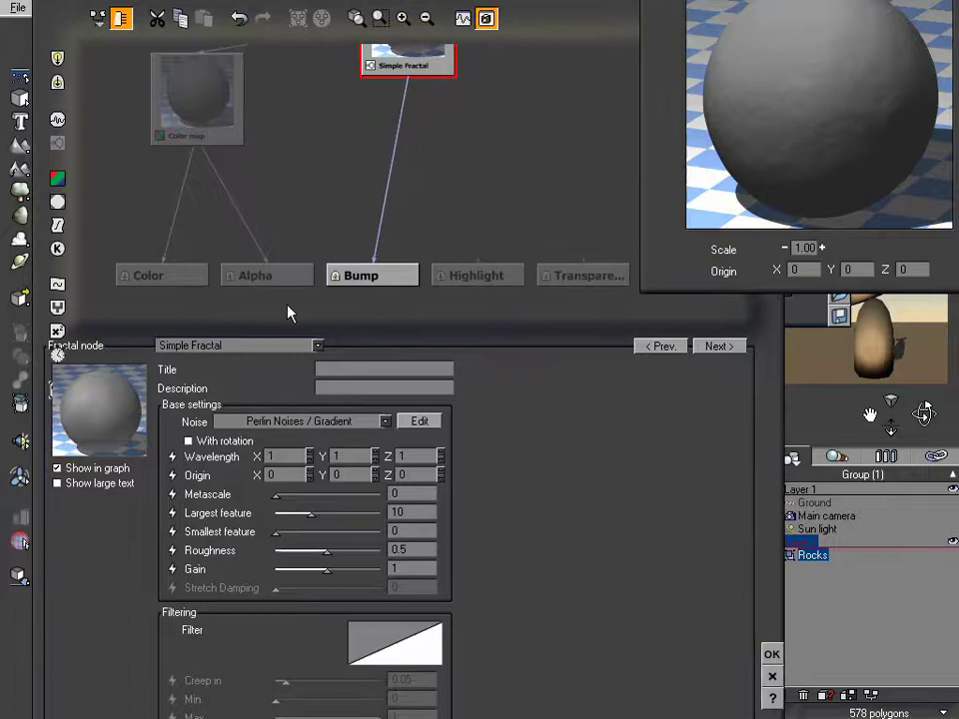
pyautogui.click(377, 424)
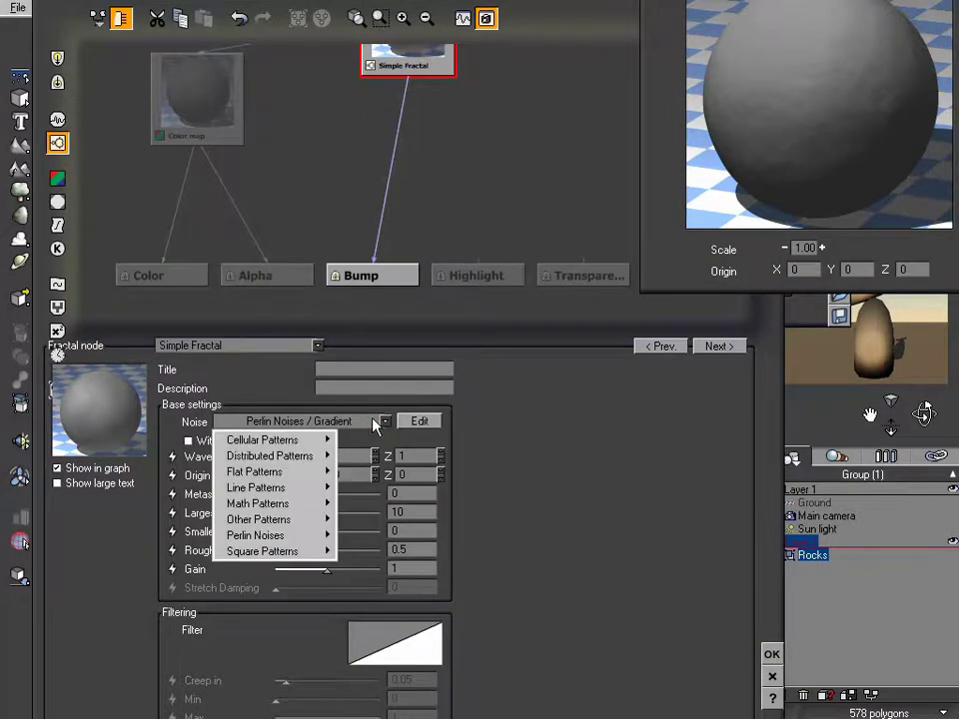
pyautogui.moveTo(300, 440)
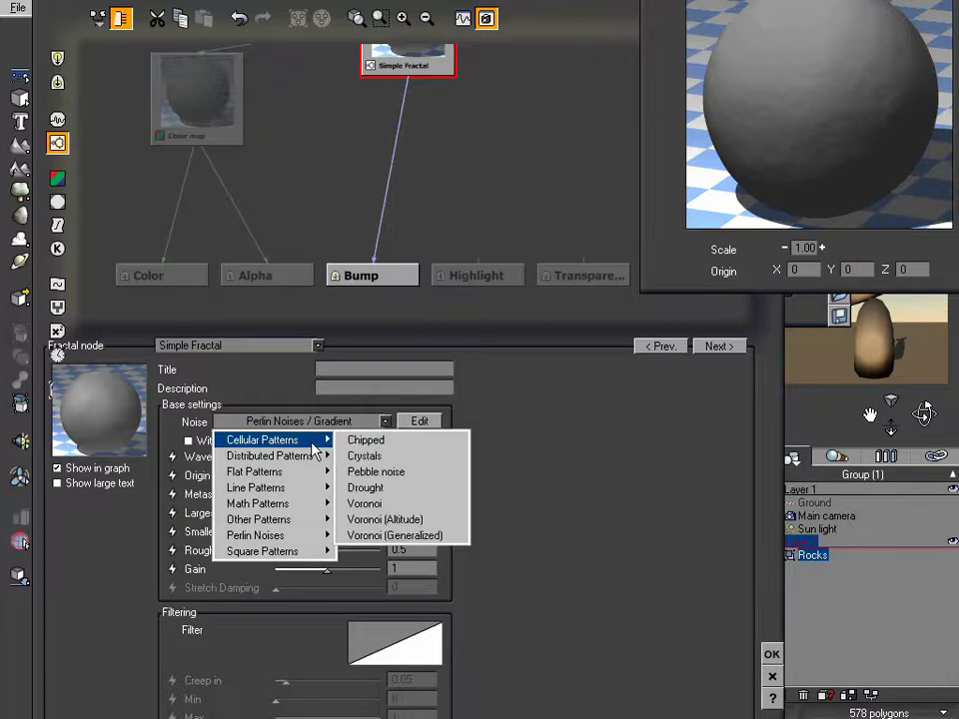
pyautogui.click(403, 522)
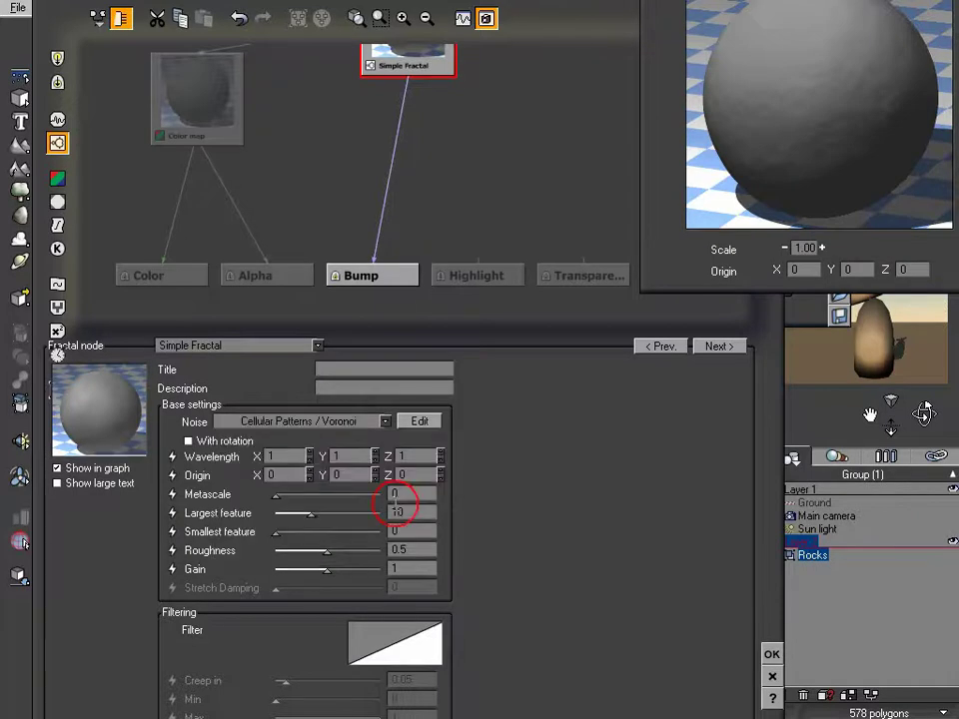
pyautogui.click(774, 654)
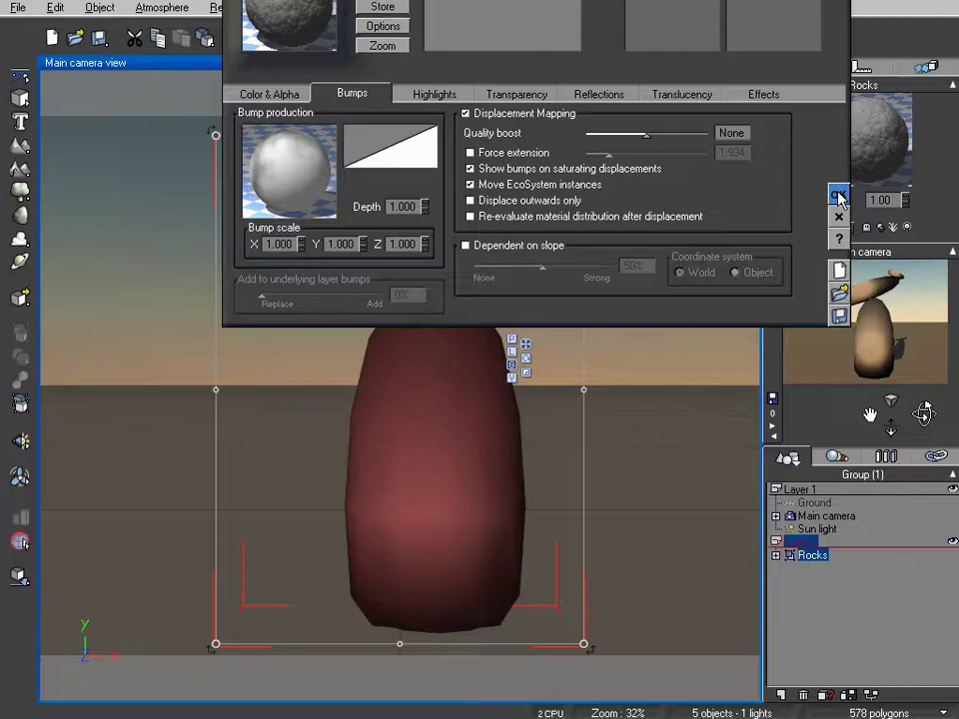
# - Accept the cellular-noise displacement material and test-render the rocks
pyautogui.click(839, 197)
pyautogui.click(807, 38)
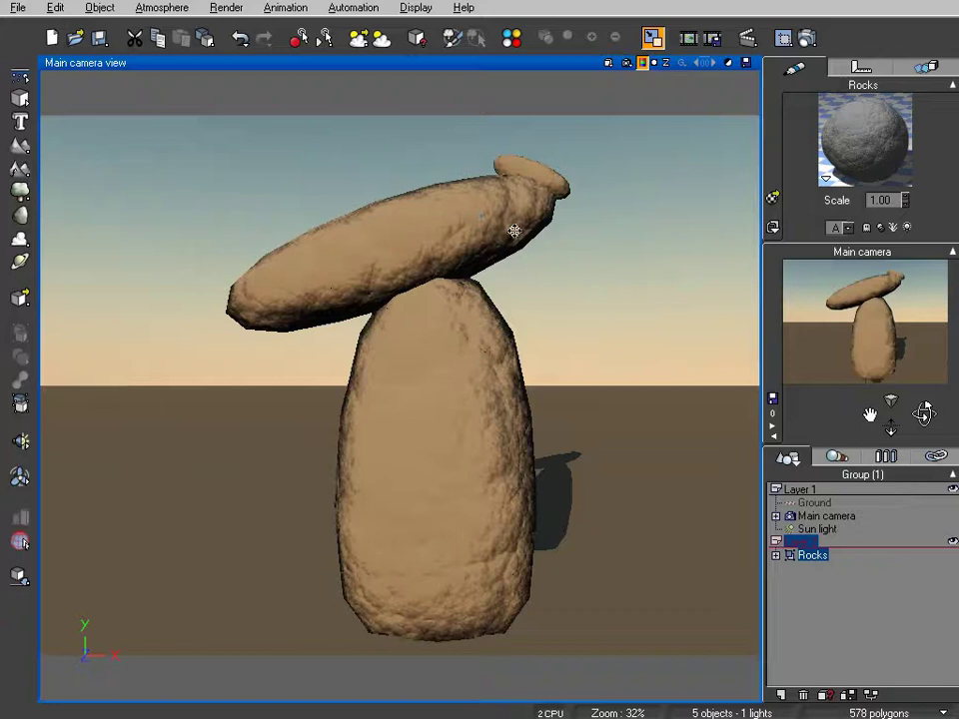
# - Replace the Rocks material with HorizRed1Dis from the library, then stop the preview render
pyautogui.doubleClick(866, 140)
pyautogui.click(320, 20)
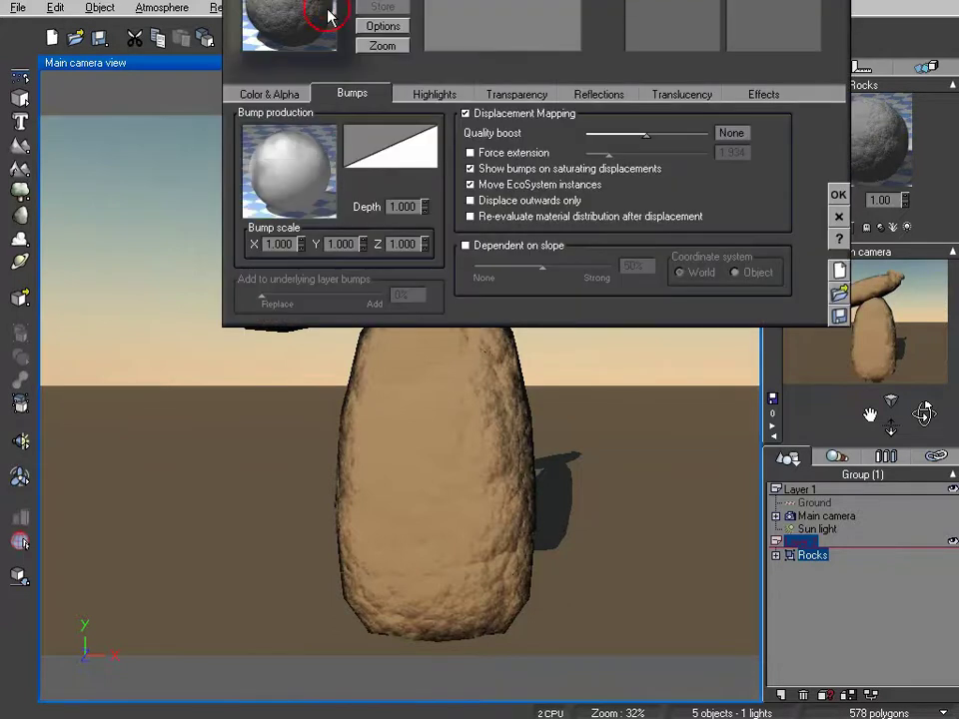
pyautogui.click(603, 434)
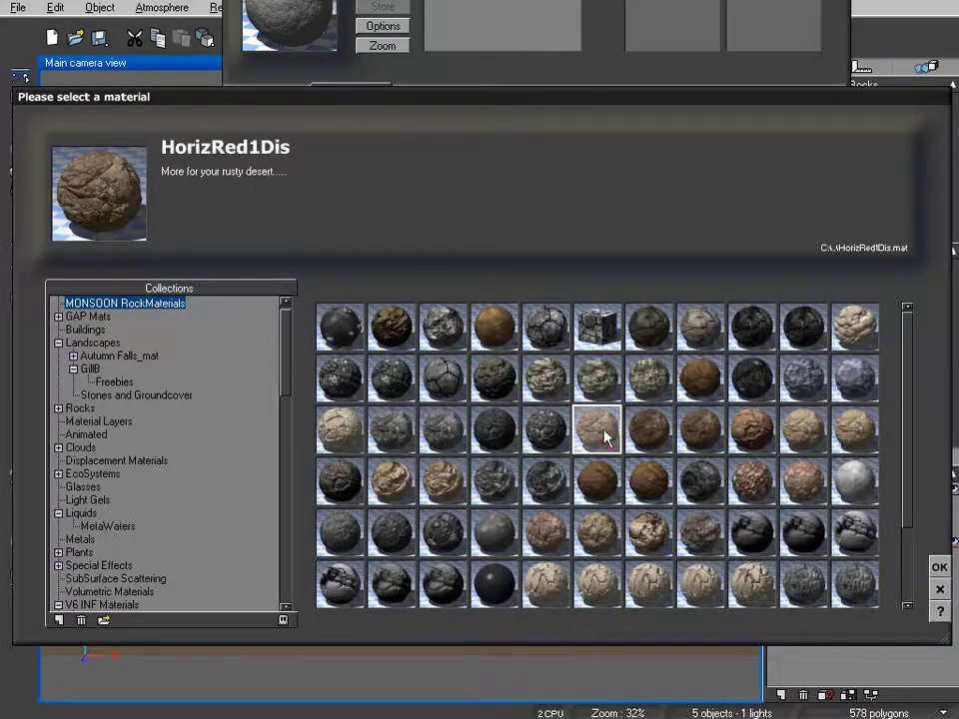
pyautogui.click(940, 568)
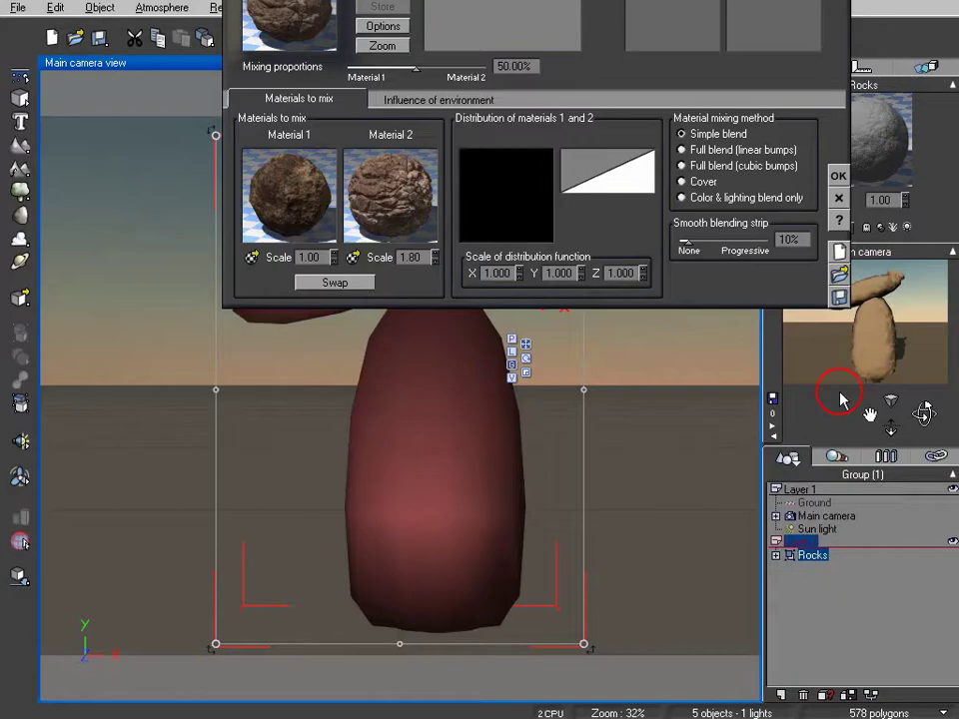
pyautogui.click(838, 177)
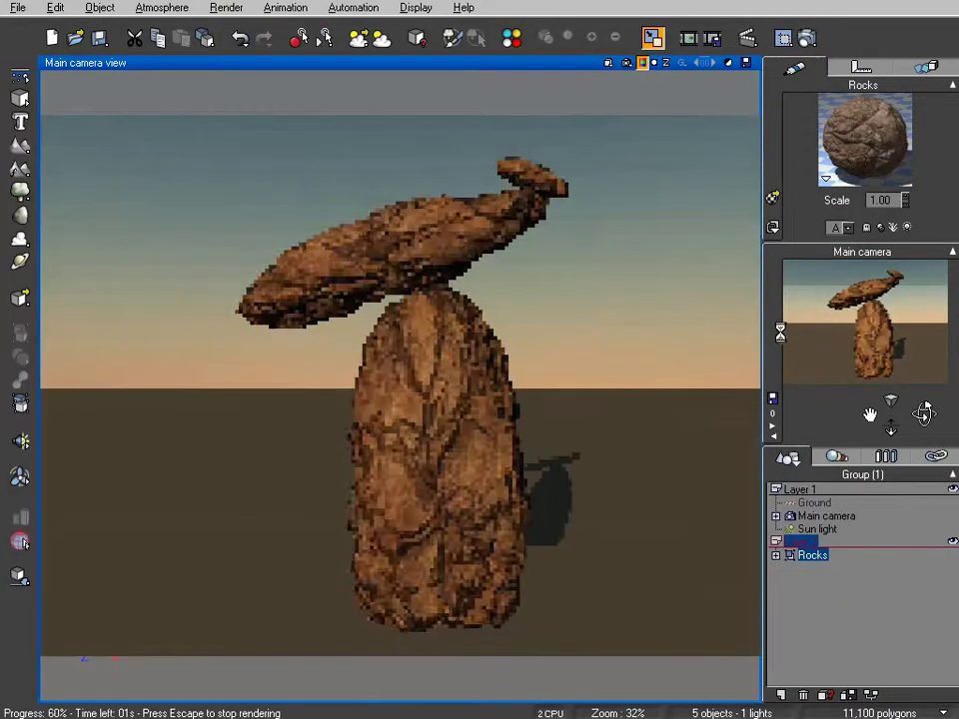
pyautogui.click(455, 330)
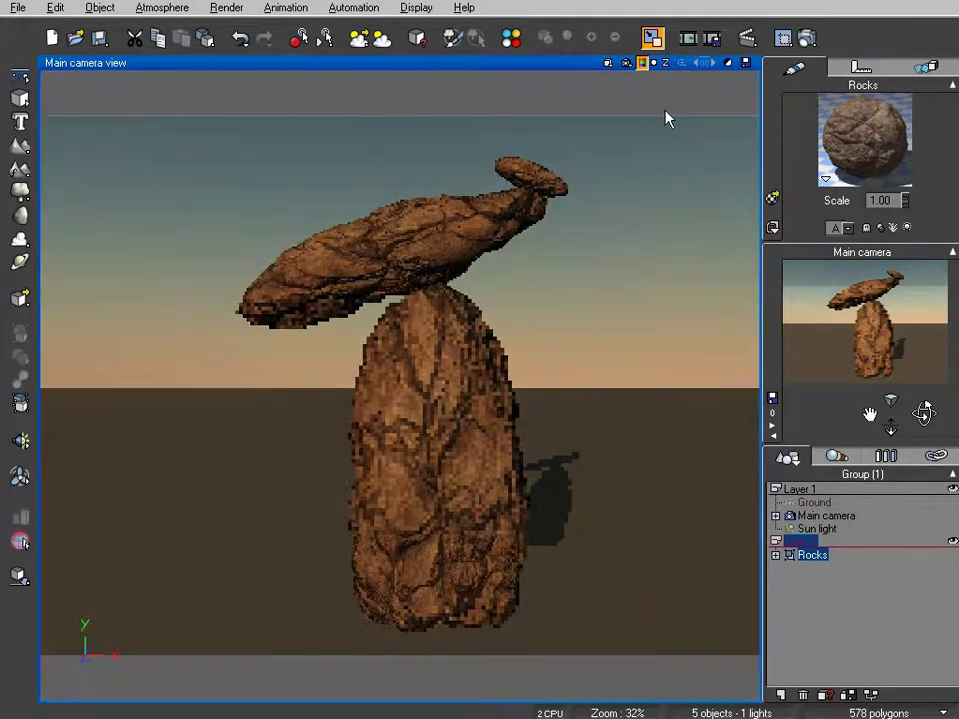
# - In the four-view layout, drag the Sun light higher in the Side view and re-render
pyautogui.click(653, 37)
pyautogui.click(526, 217)
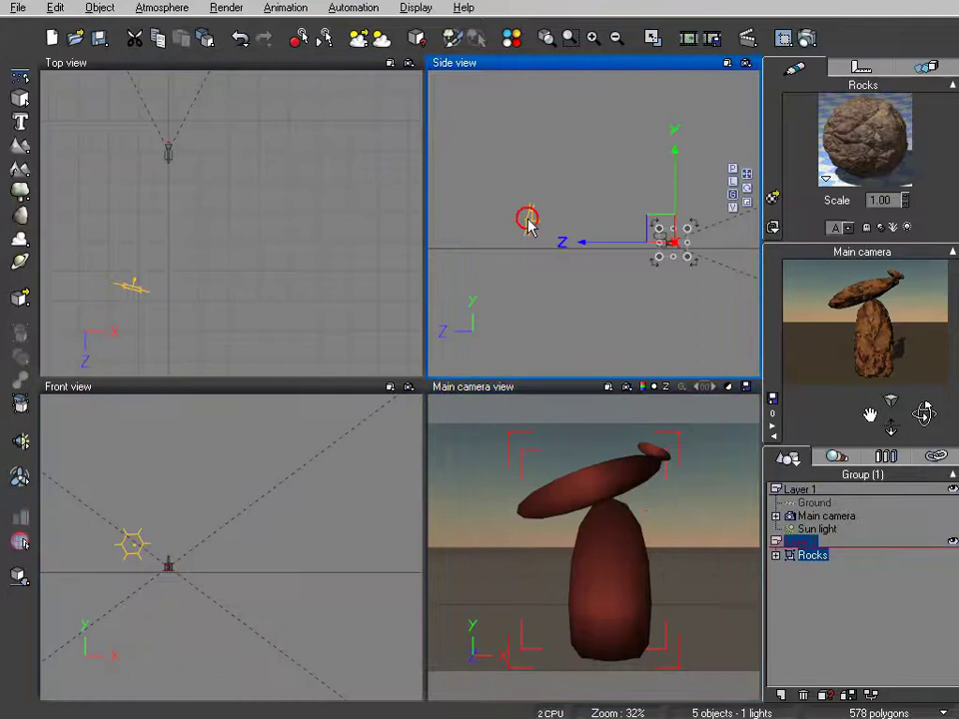
pyautogui.click(527, 218)
pyautogui.moveTo(516, 185); pyautogui.dragTo(515, 144)
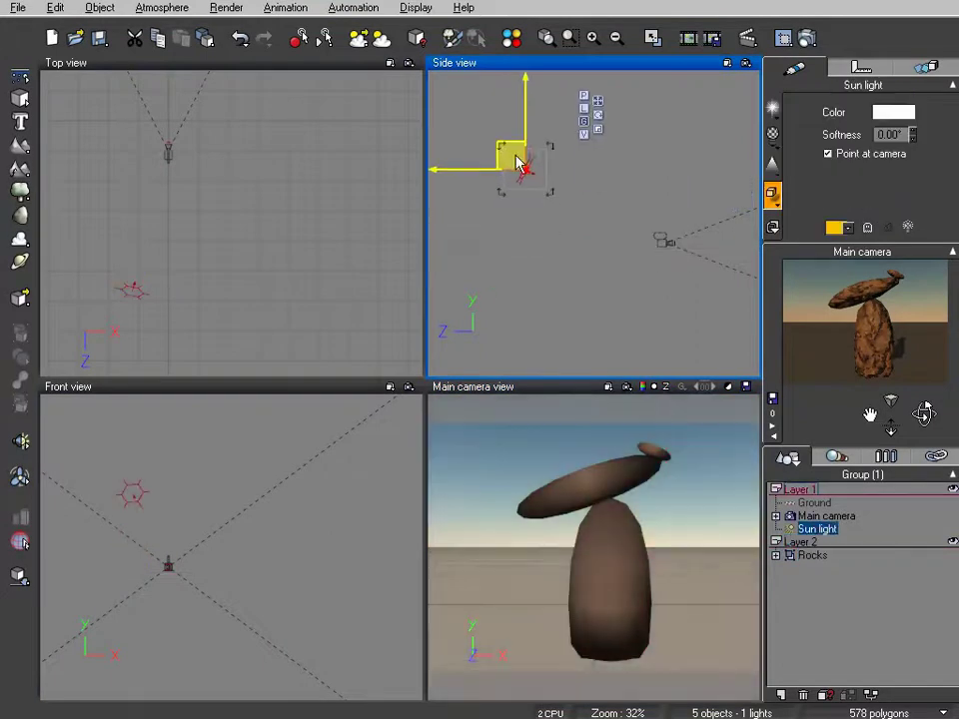
pyautogui.click(808, 38)
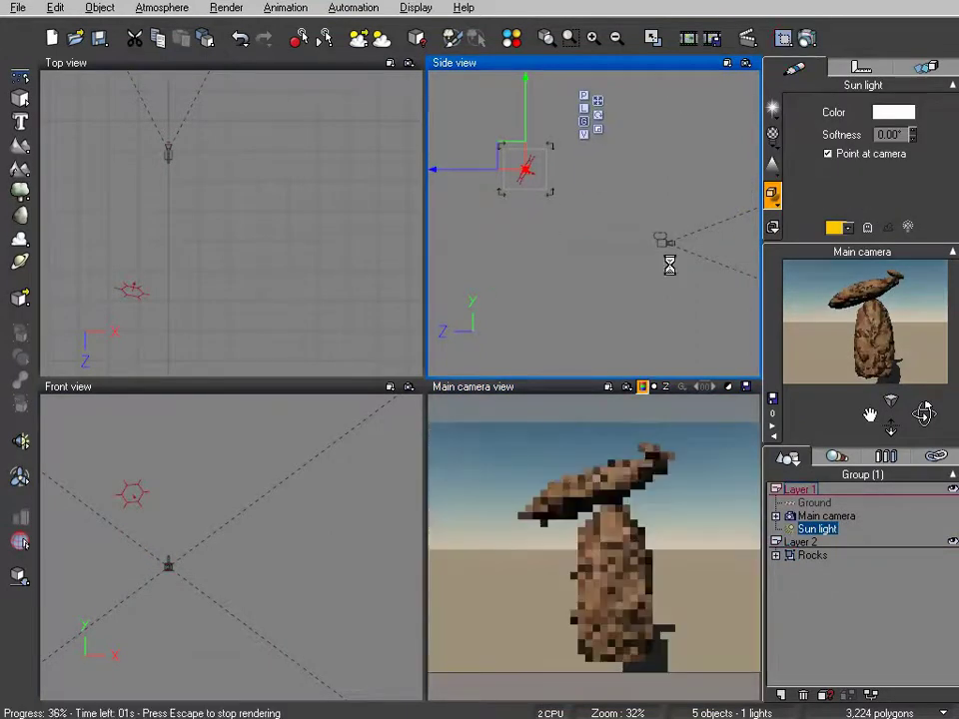